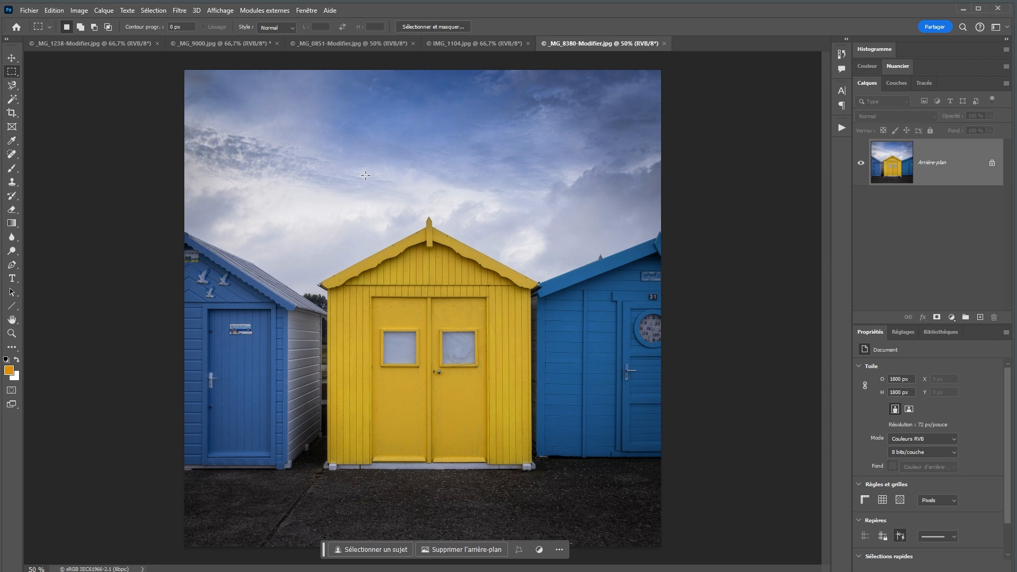
Select the yellow hut and unlock the background so it becomes a regular layer
{"action": "left_click_drag", "start_coordinate": [317, 196], "coordinate": [558, 500]}
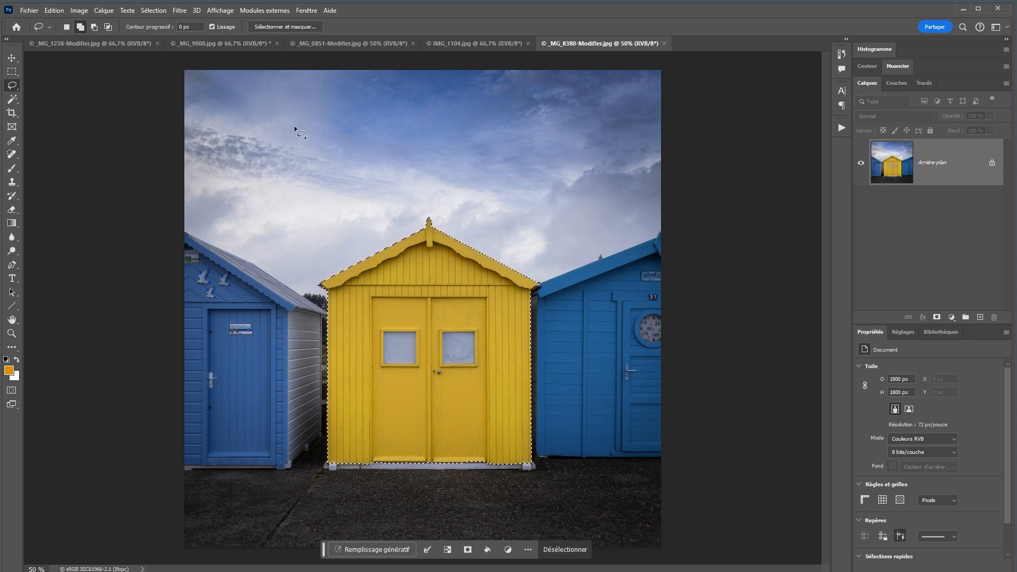
{"action": "left_click", "coordinate": [992, 164]}
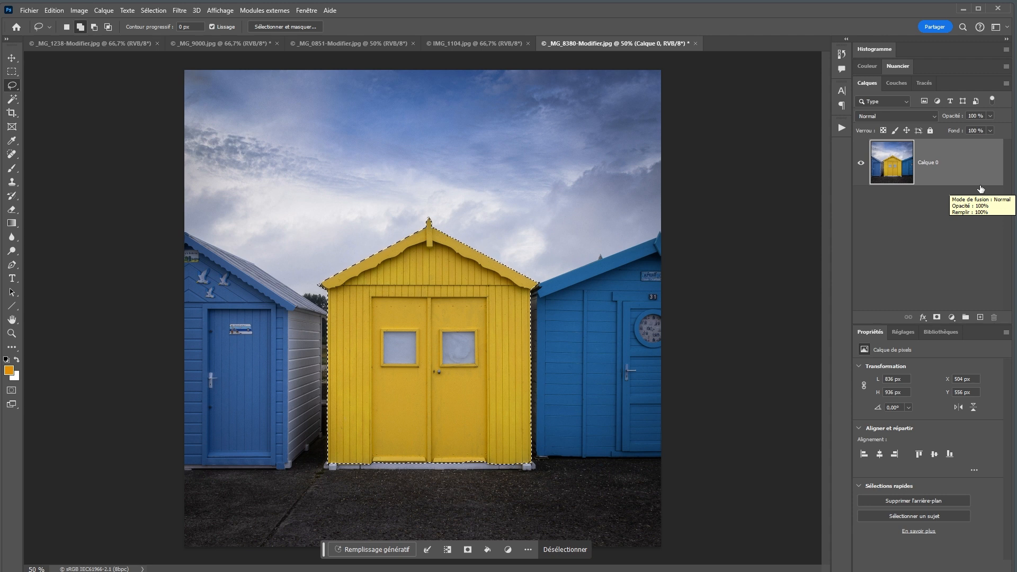
Try deleting everything around the yellow hut through an inverted selection, undo the deletion and invert the selection back to the hut
{"action": "key", "text": "ctrl+shift+i"}
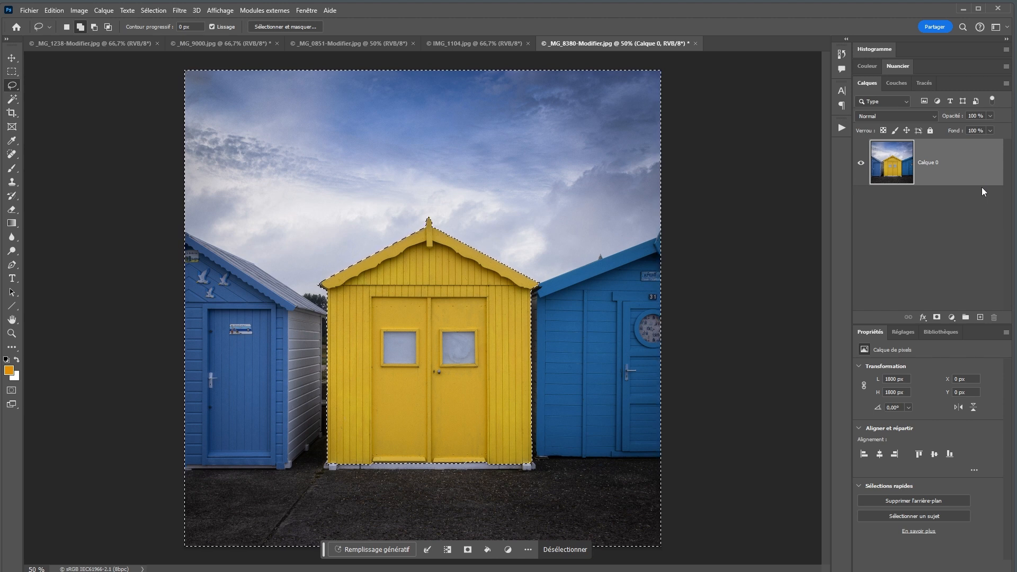
{"action": "key", "text": "Delete"}
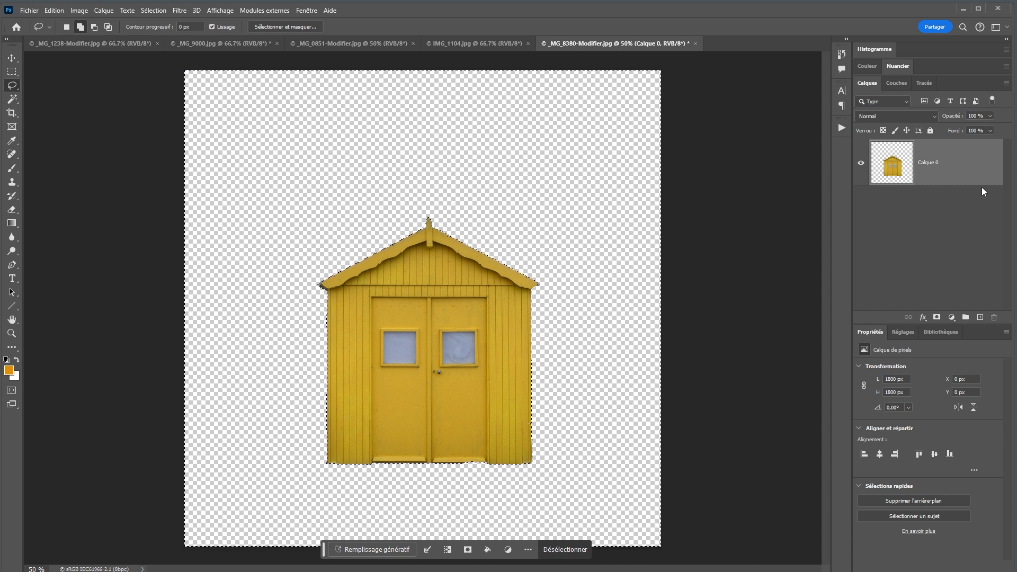
{"action": "key", "text": "ctrl+z"}
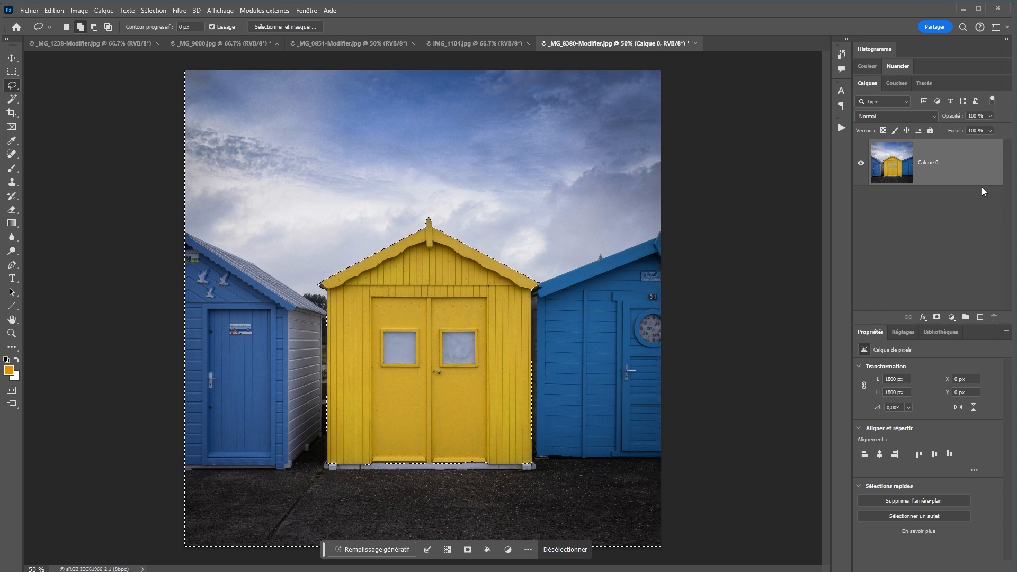
{"action": "key", "text": "ctrl+shift+i"}
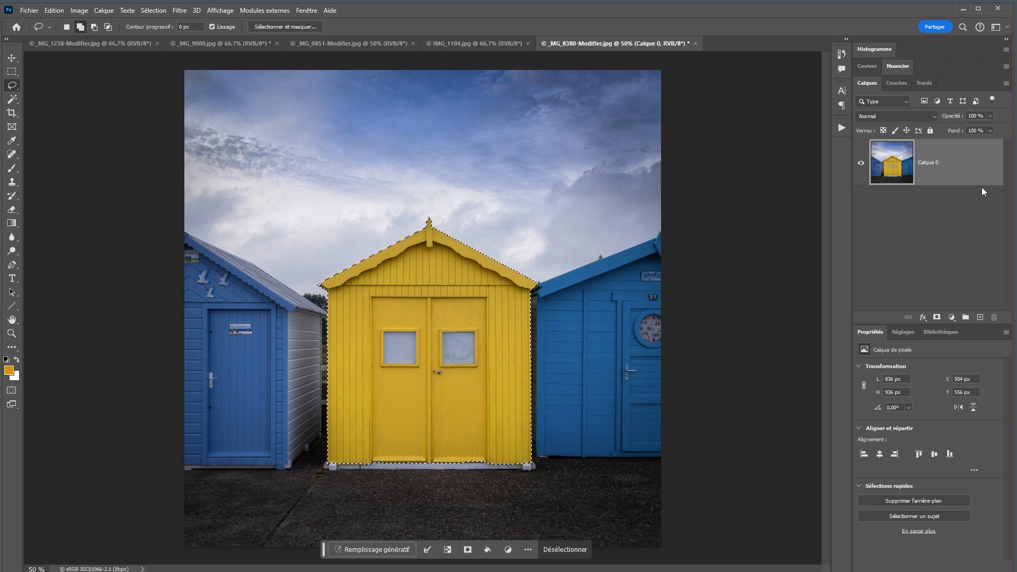
Try darkening the selected hut with a Levels midtone value of 0.55 and cancel the adjustment
{"action": "key", "text": "ctrl+l"}
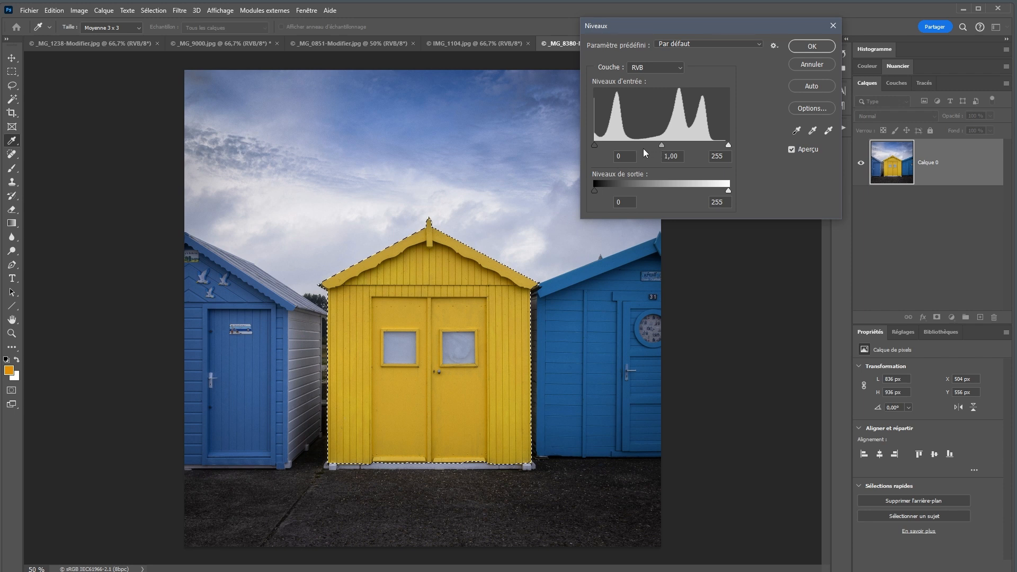
{"action": "left_click_drag", "start_coordinate": [663, 147], "coordinate": [687, 128]}
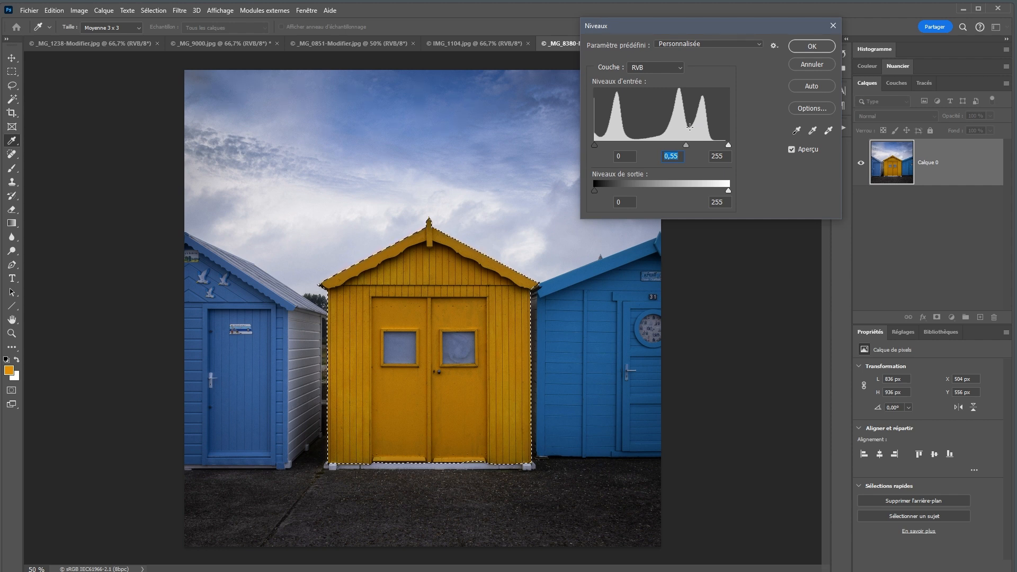
{"action": "left_click", "coordinate": [812, 64]}
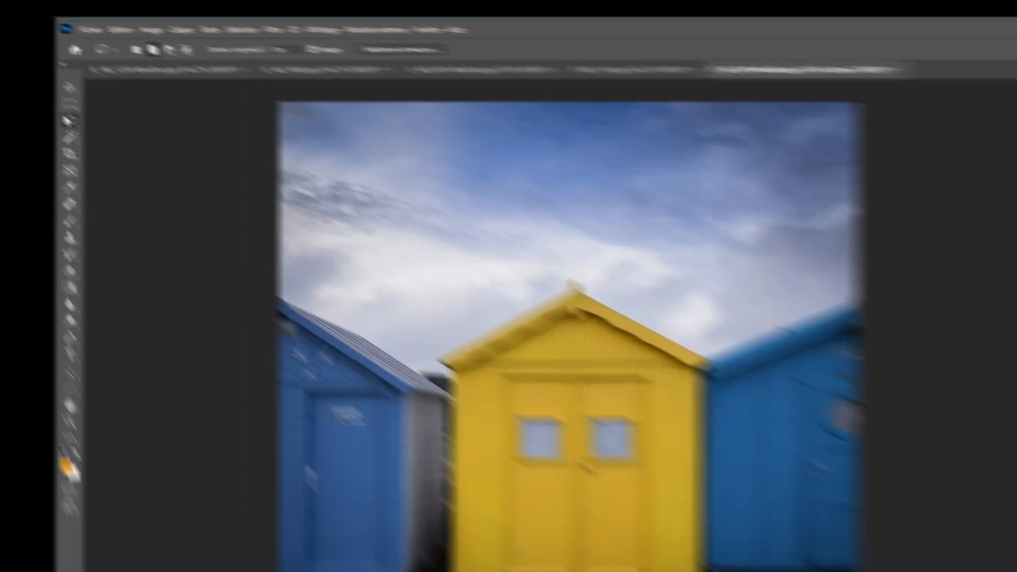
{"action": "right_click", "coordinate": [10, 84]}
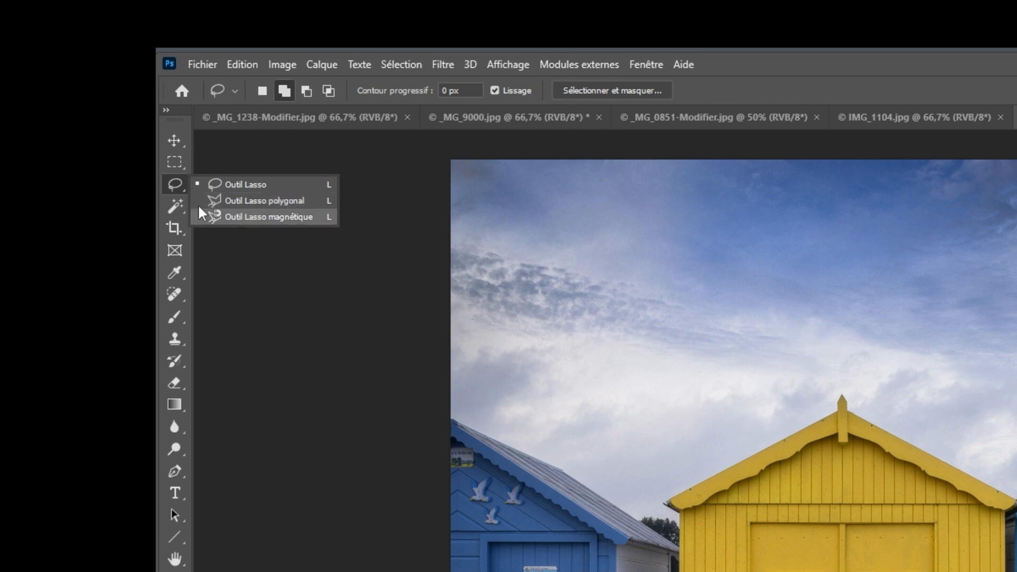
{"action": "left_click", "coordinate": [170, 178]}
{"action": "left_click", "coordinate": [173, 208]}
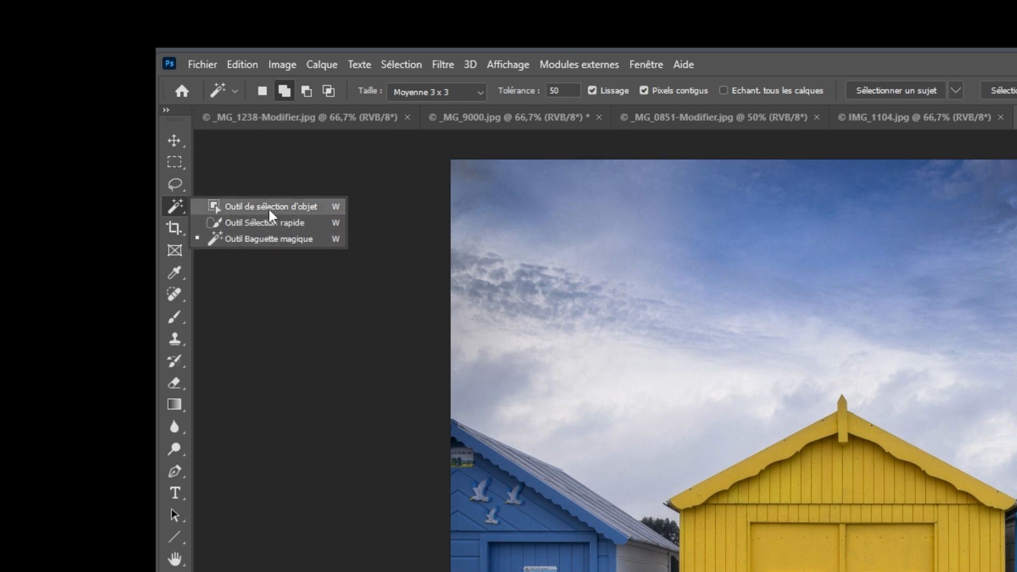
{"action": "left_click", "coordinate": [169, 208]}
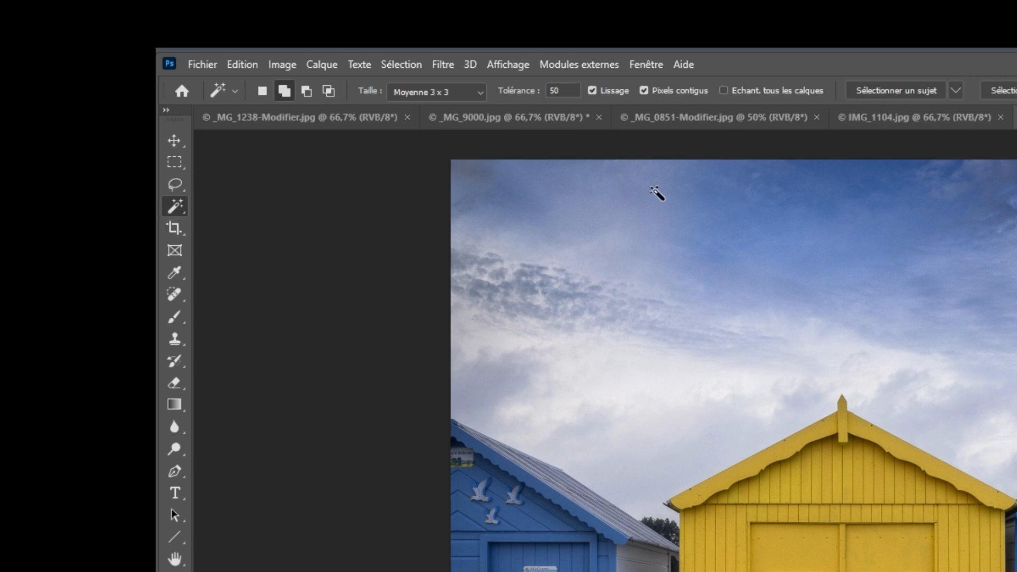
{"action": "left_click", "coordinate": [399, 64]}
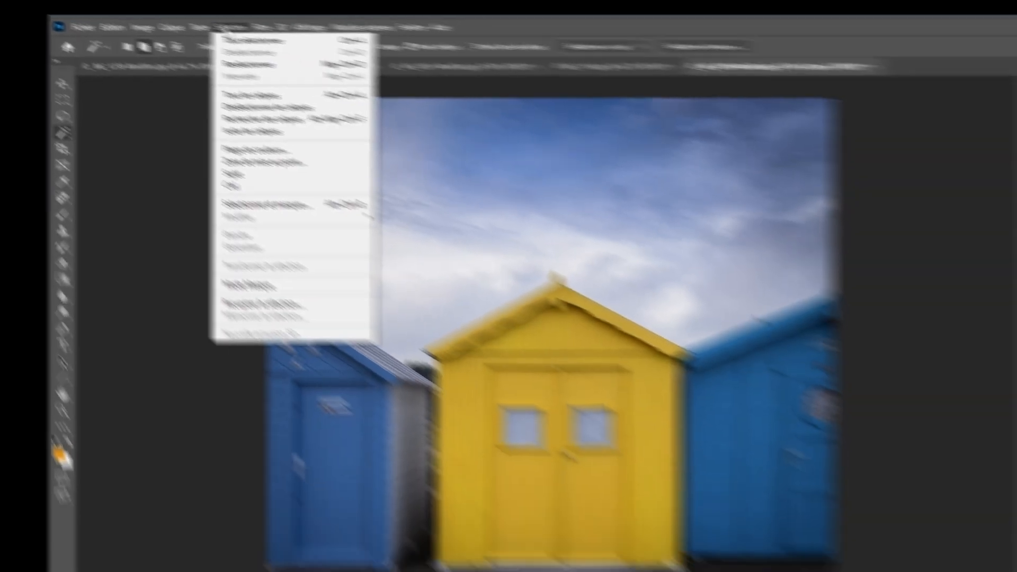
{"action": "left_click", "coordinate": [392, 64]}
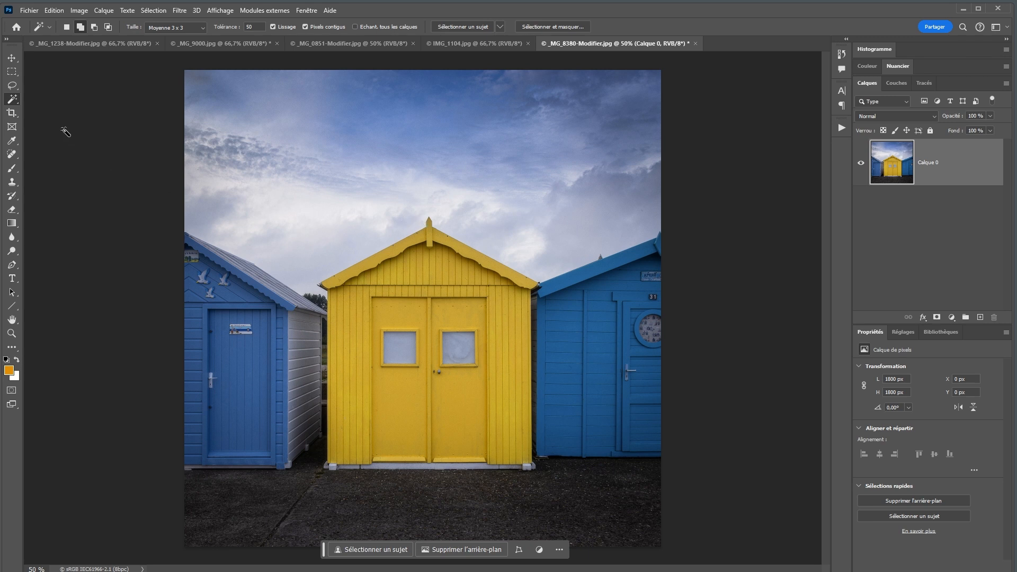
Trace the yellow hut's whole outline with the Polygonal Lasso, closing it along the base, and clear the resulting selection
{"action": "left_click", "coordinate": [13, 87]}
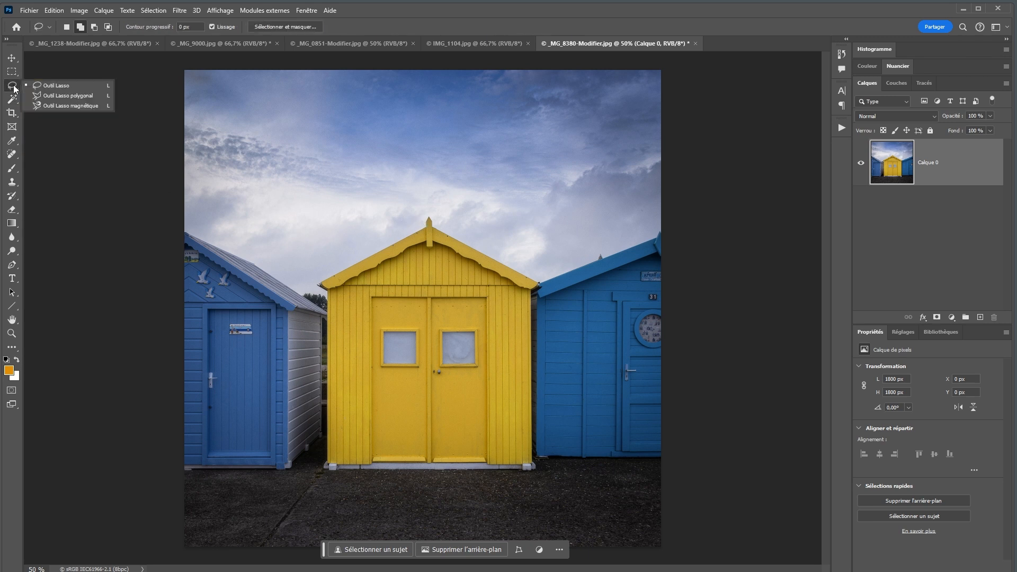
{"action": "left_click", "coordinate": [81, 94]}
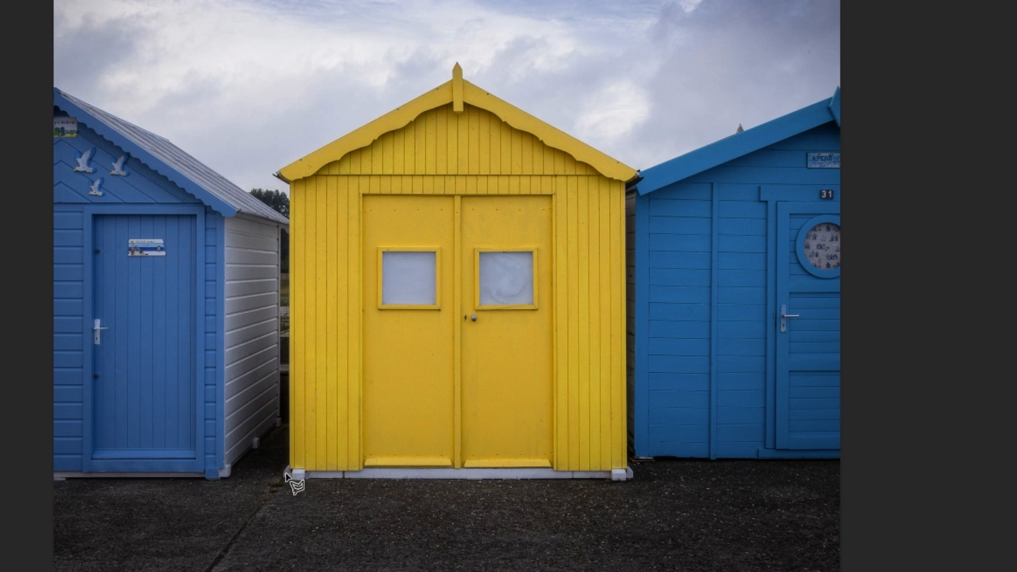
{"action": "left_click", "coordinate": [288, 417]}
{"action": "left_click", "coordinate": [278, 174]}
{"action": "left_click", "coordinate": [451, 82]}
{"action": "left_click", "coordinate": [458, 62]}
{"action": "left_click", "coordinate": [462, 68]}
{"action": "left_click", "coordinate": [464, 78]}
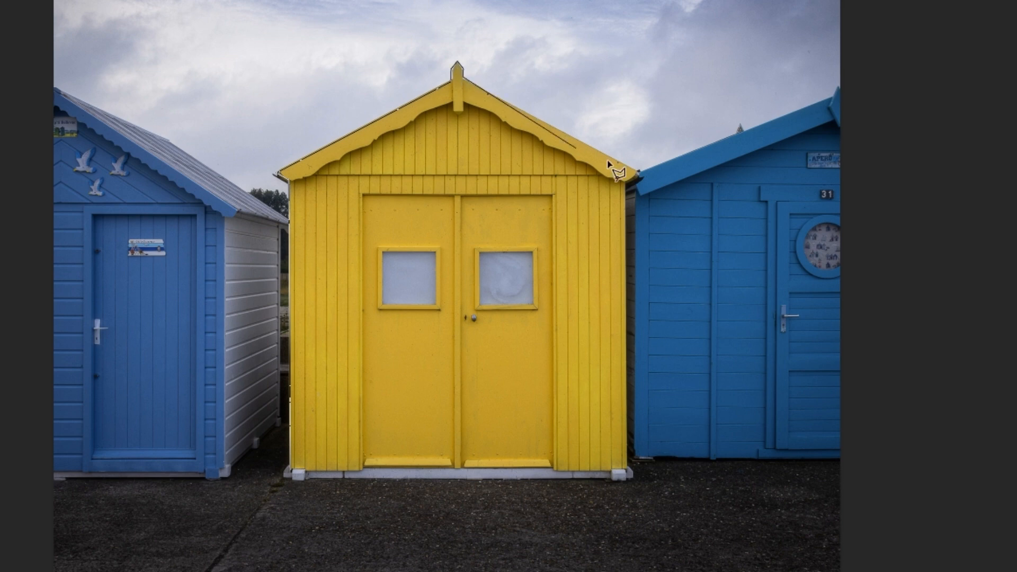
{"action": "left_click", "coordinate": [635, 168]}
{"action": "left_click", "coordinate": [635, 176]}
{"action": "left_click", "coordinate": [626, 184]}
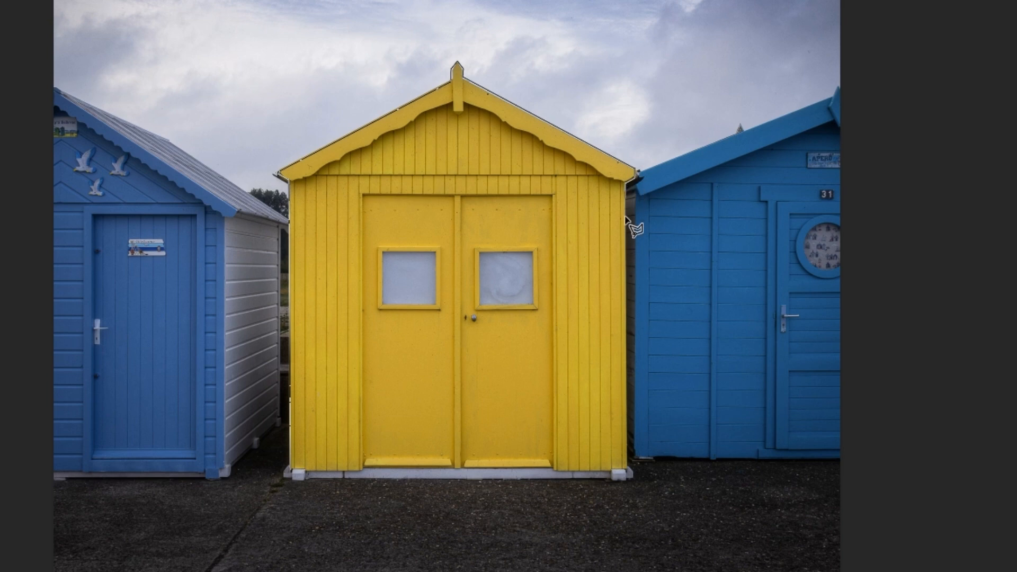
{"action": "left_click", "coordinate": [625, 470]}
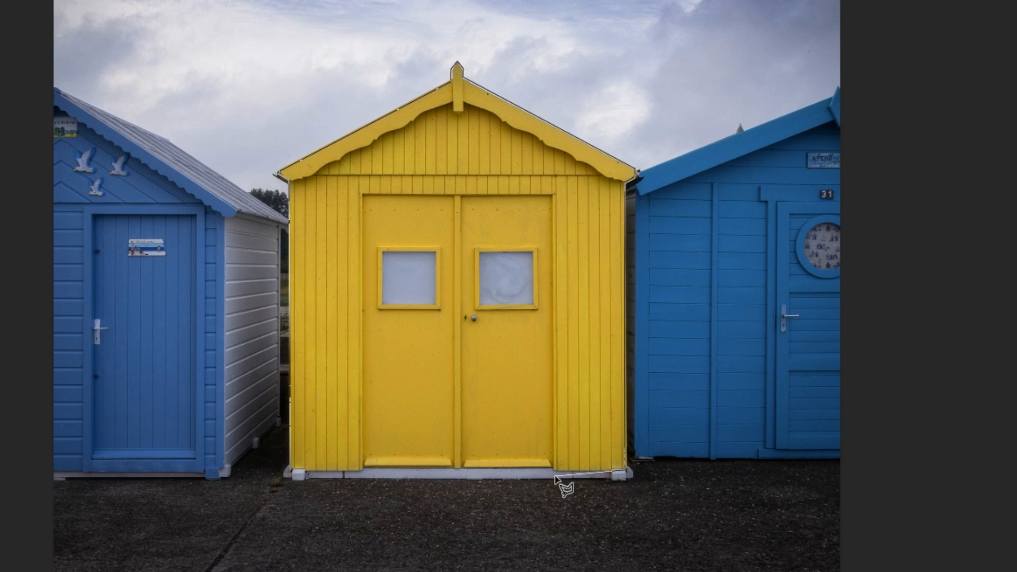
{"action": "left_click", "coordinate": [554, 468]}
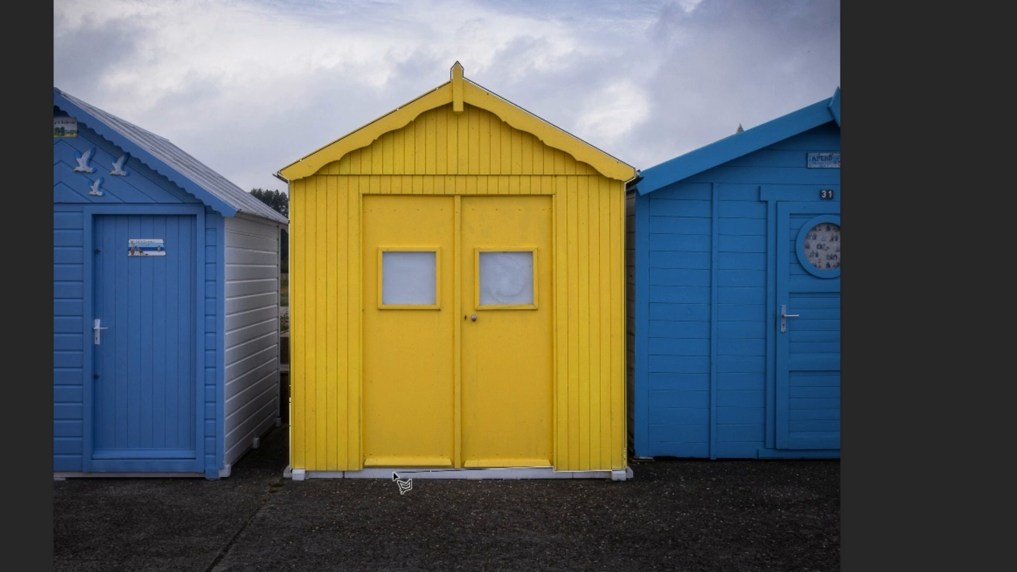
{"action": "left_click", "coordinate": [291, 471]}
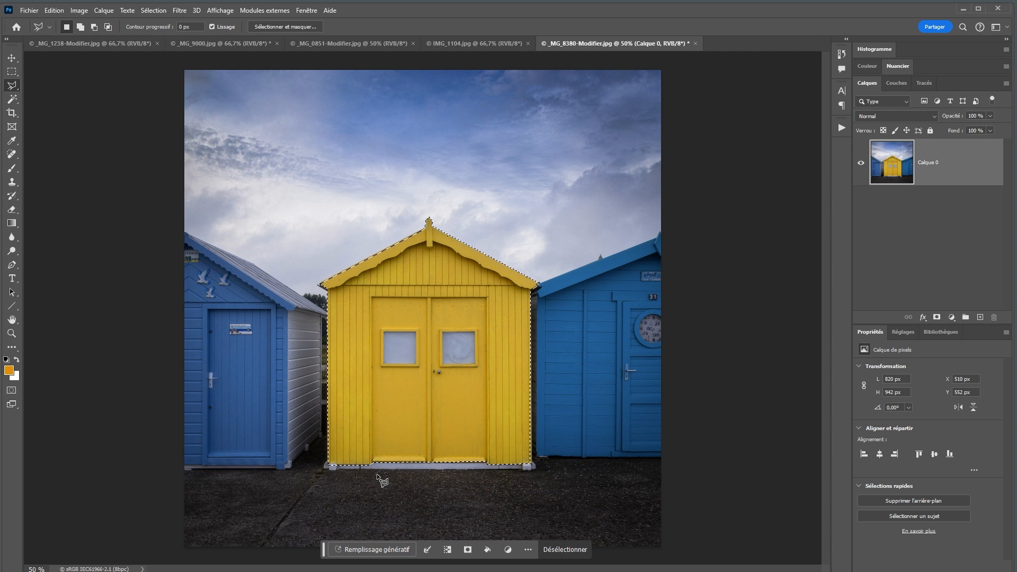
{"action": "left_click", "coordinate": [559, 549]}
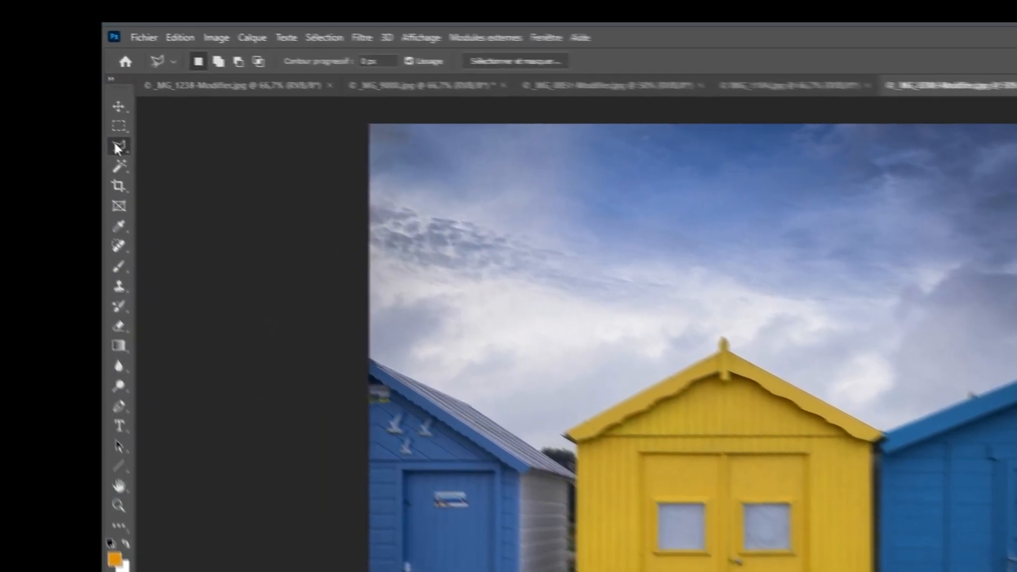
Select the yellow hut with the Magnetic Lasso as a new selection, following its walls, roof peak and base
{"action": "right_click", "coordinate": [12, 86]}
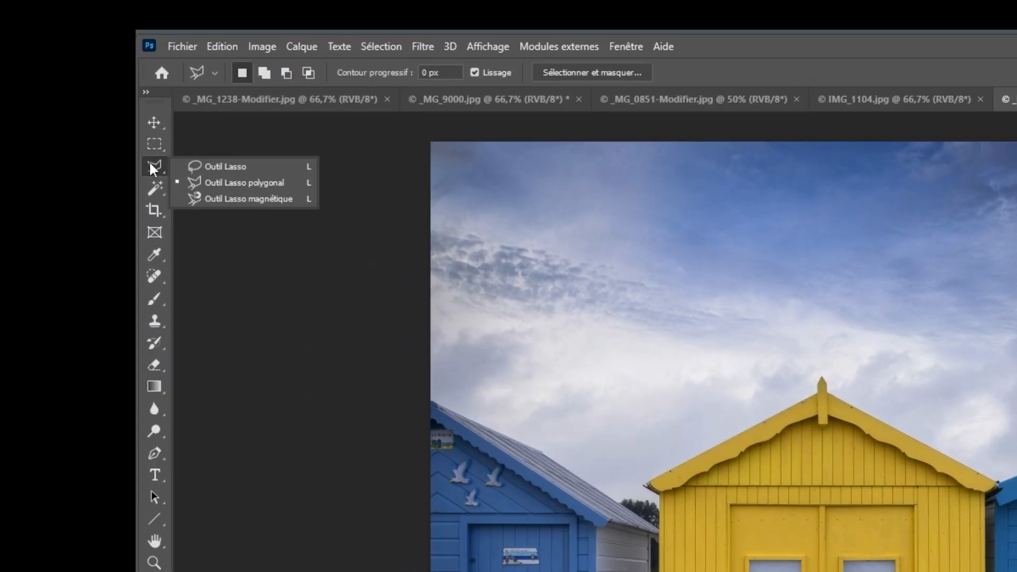
{"action": "left_click", "coordinate": [255, 199]}
{"action": "left_click", "coordinate": [238, 73]}
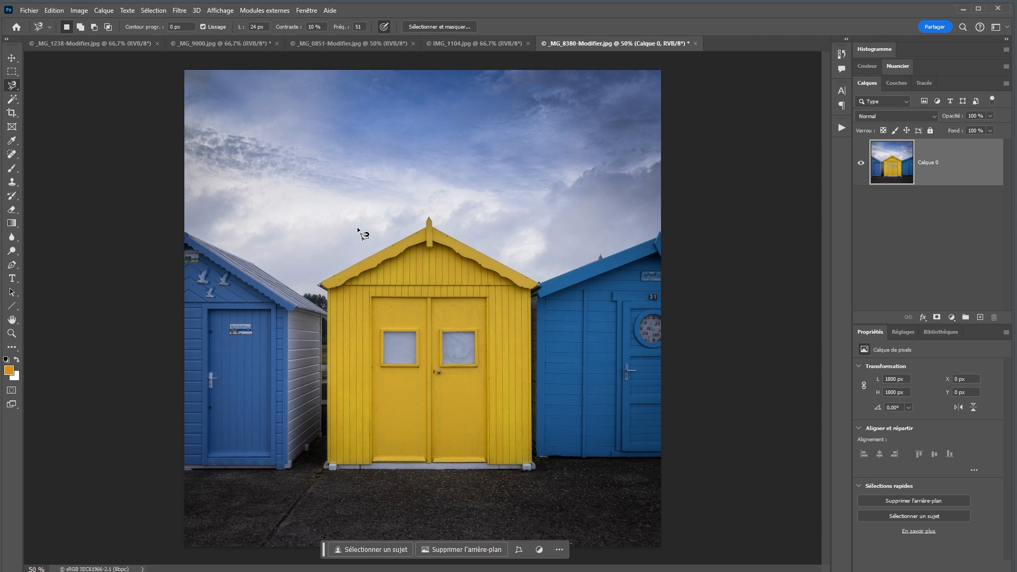
{"action": "left_click", "coordinate": [327, 464]}
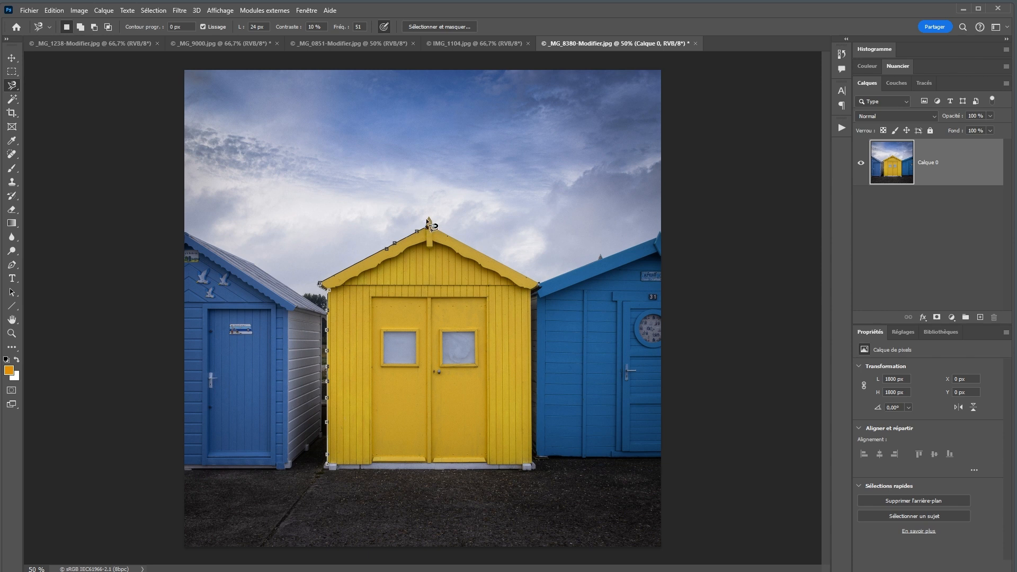
{"action": "left_click", "coordinate": [429, 218]}
{"action": "left_click", "coordinate": [432, 222]}
{"action": "left_click", "coordinate": [432, 226]}
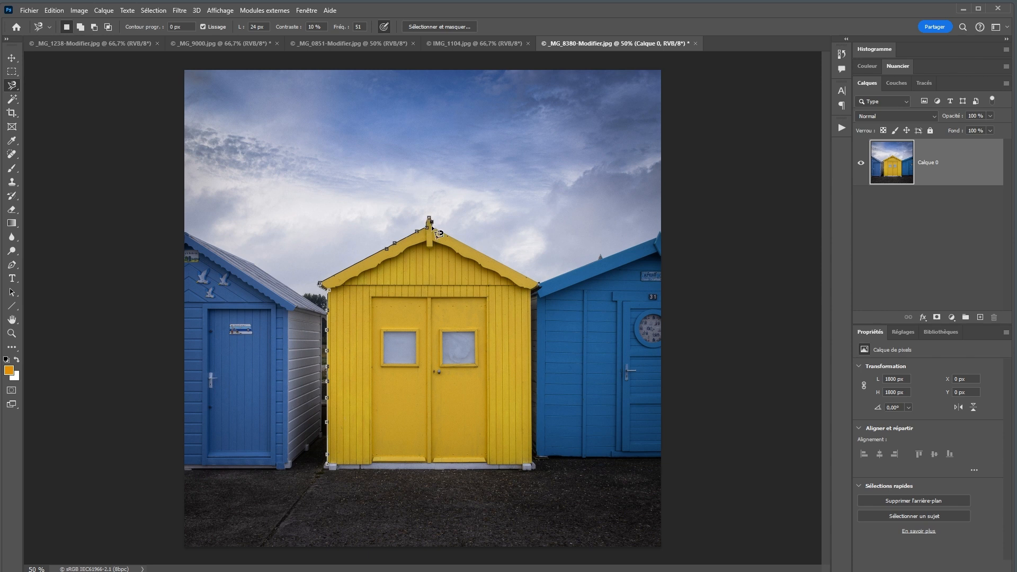
{"action": "left_click", "coordinate": [538, 285]}
{"action": "left_click", "coordinate": [532, 465]}
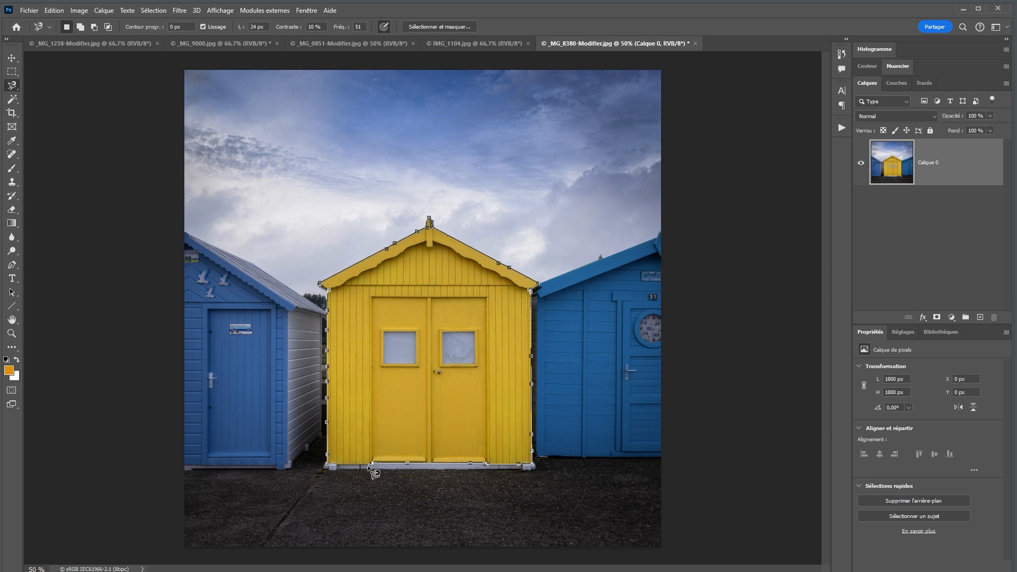
{"action": "left_click", "coordinate": [327, 465]}
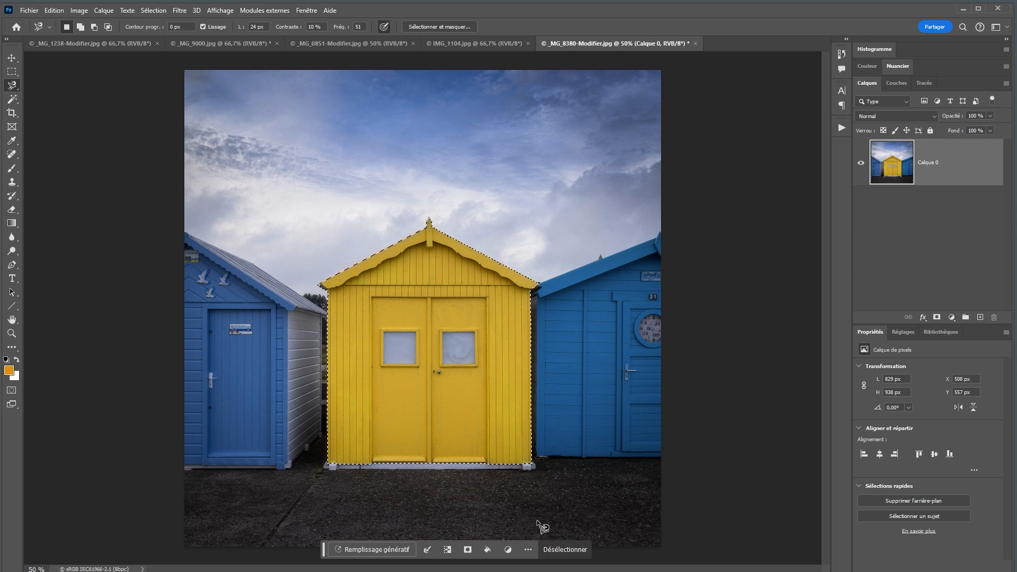
Clear the selection around the yellow hut
{"action": "left_click", "coordinate": [568, 549]}
{"action": "left_click", "coordinate": [299, 55]}
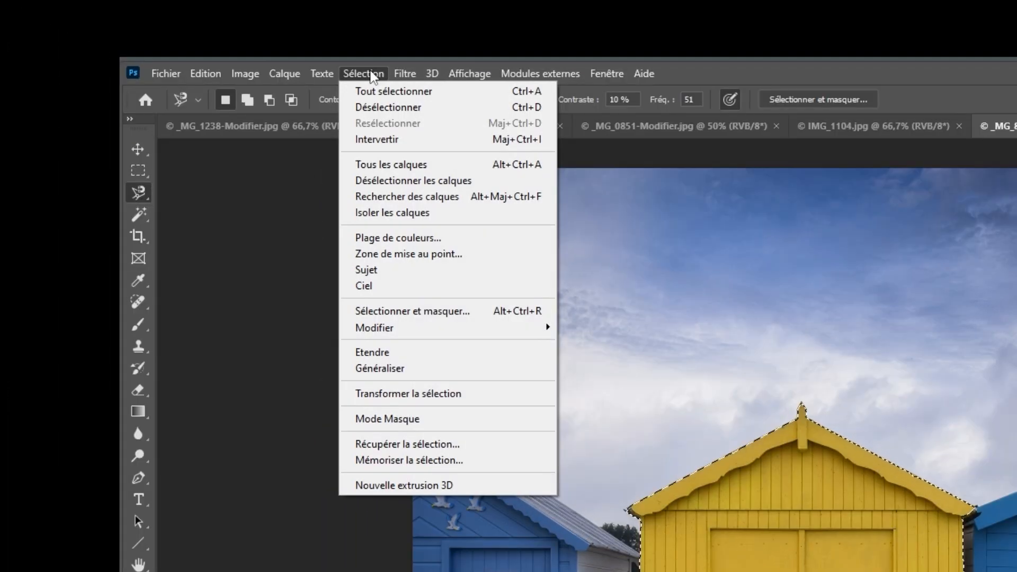
{"action": "left_click", "coordinate": [527, 114]}
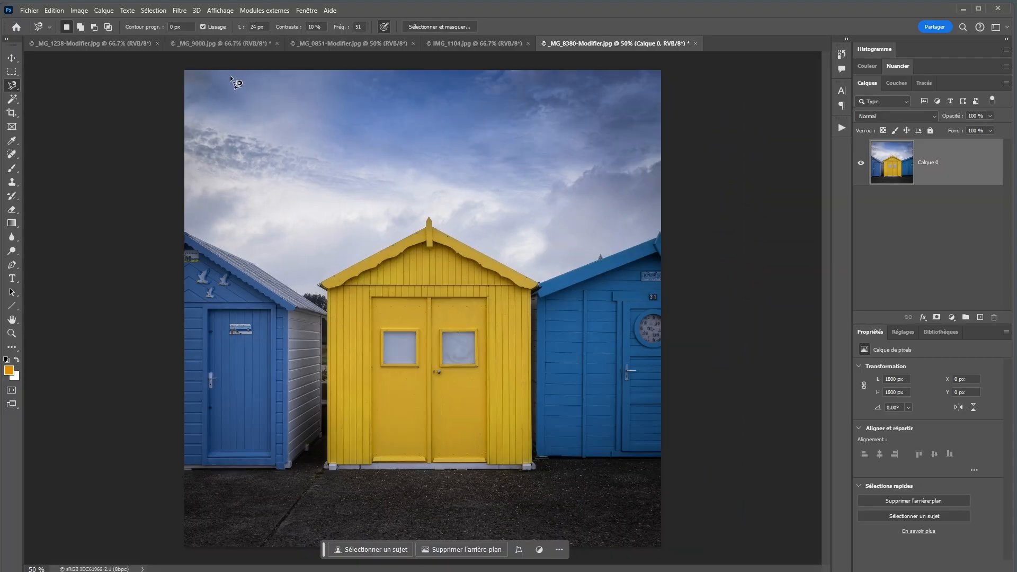
Select the yellow areas of the hut with the Magic Wand, adding the gable and roof to the selection
{"action": "left_click", "coordinate": [12, 100]}
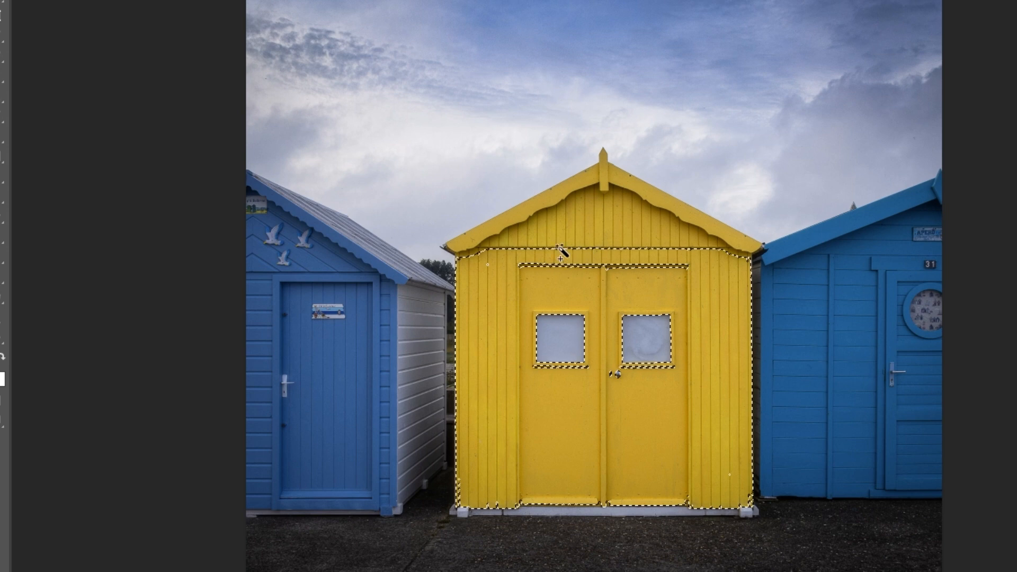
{"action": "left_click", "coordinate": [582, 230]}
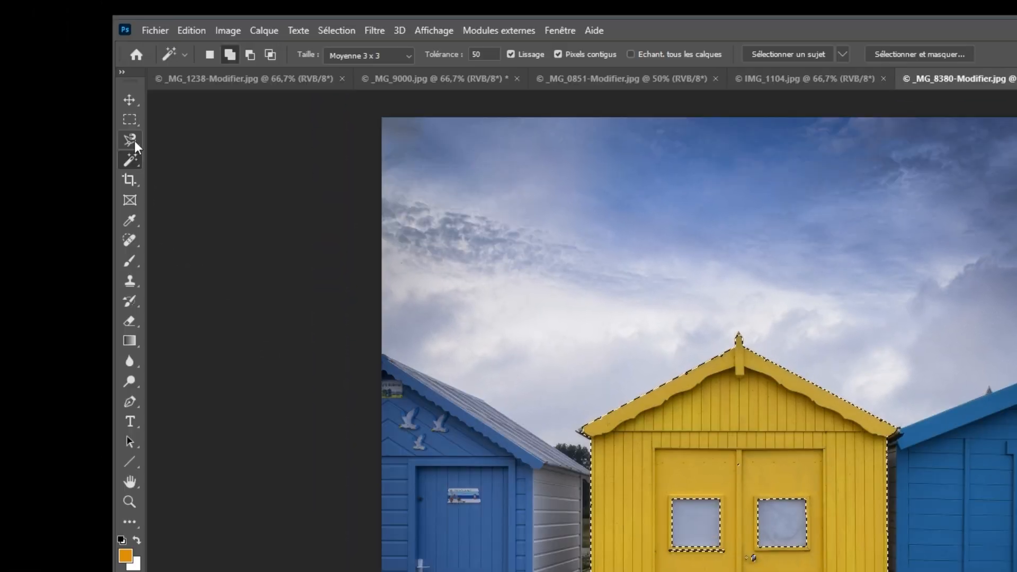
Add the small unselected specks on the hut's wall and door to the selection with the freehand Lasso
{"action": "left_click", "coordinate": [134, 141]}
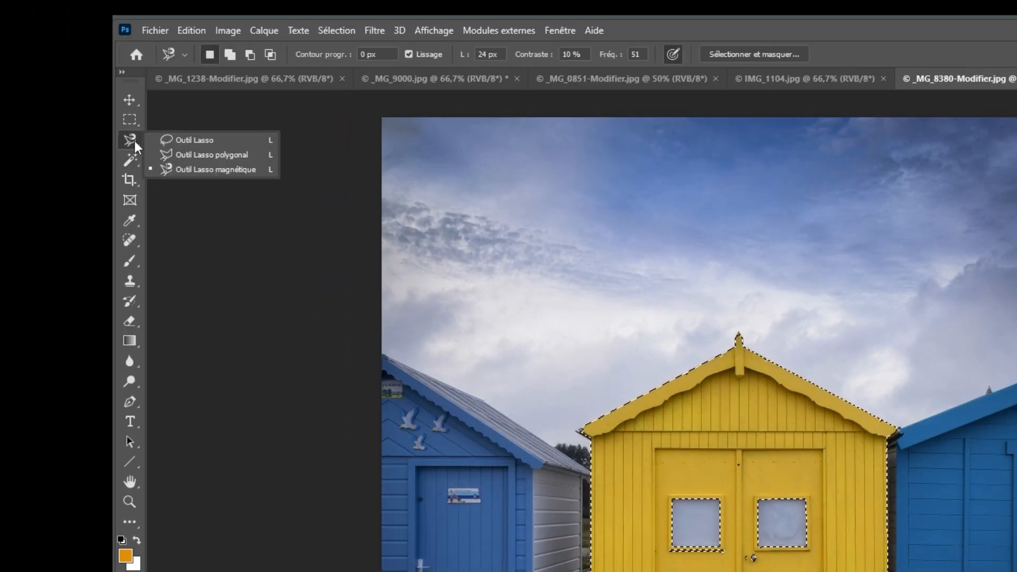
{"action": "left_click", "coordinate": [198, 140]}
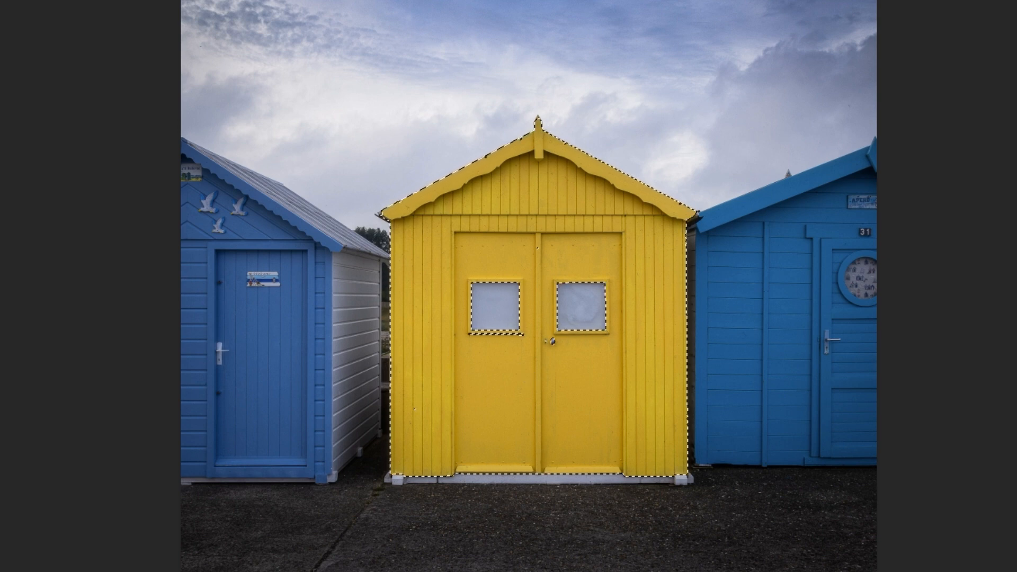
{"action": "mouse_move", "coordinate": [407, 394]}
{"action": "left_mouse_down"}
{"action": "mouse_move", "coordinate": [420, 404]}
{"action": "mouse_move", "coordinate": [406, 405]}
{"action": "left_mouse_up"}
{"action": "mouse_move", "coordinate": [521, 240]}
{"action": "left_mouse_down"}
{"action": "mouse_move", "coordinate": [548, 243]}
{"action": "mouse_move", "coordinate": [548, 256]}
{"action": "mouse_move", "coordinate": [532, 259]}
{"action": "mouse_move", "coordinate": [522, 241]}
{"action": "left_mouse_up"}
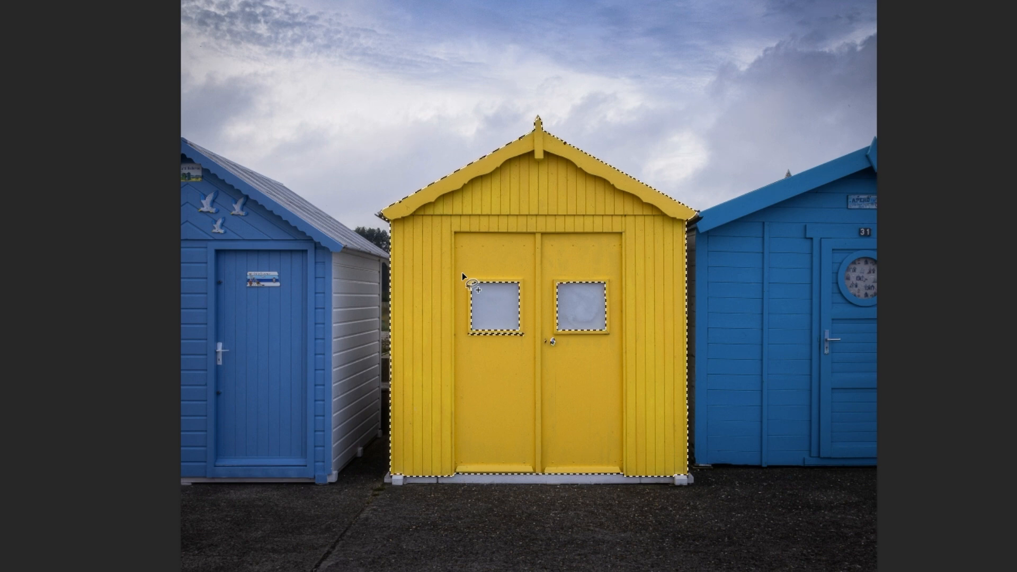
Clear the selection around the yellow hut and bring up the _MG_0851-Modifier.jpg seascape image
{"action": "key", "text": "v"}
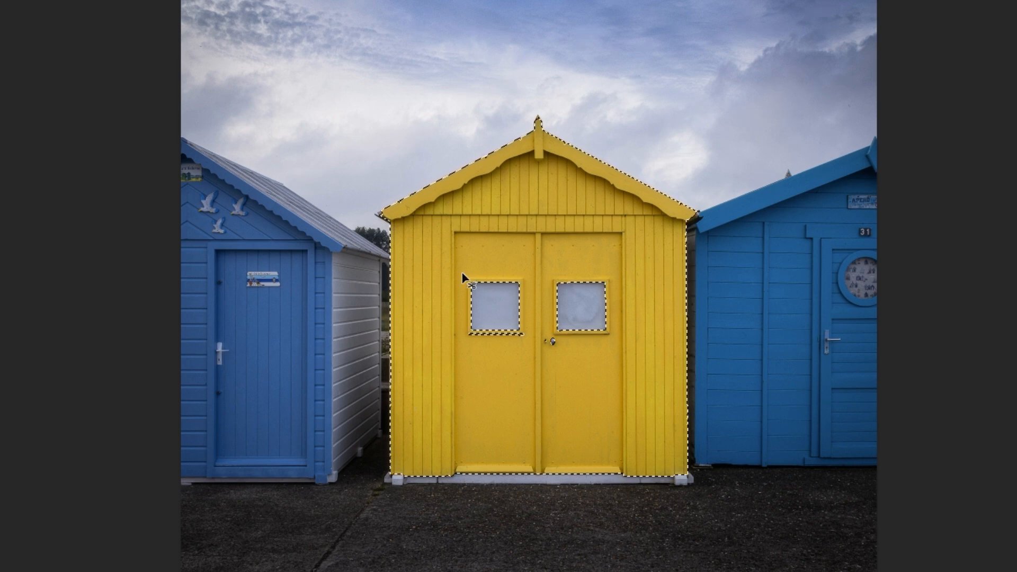
{"action": "key", "text": "ctrl+d"}
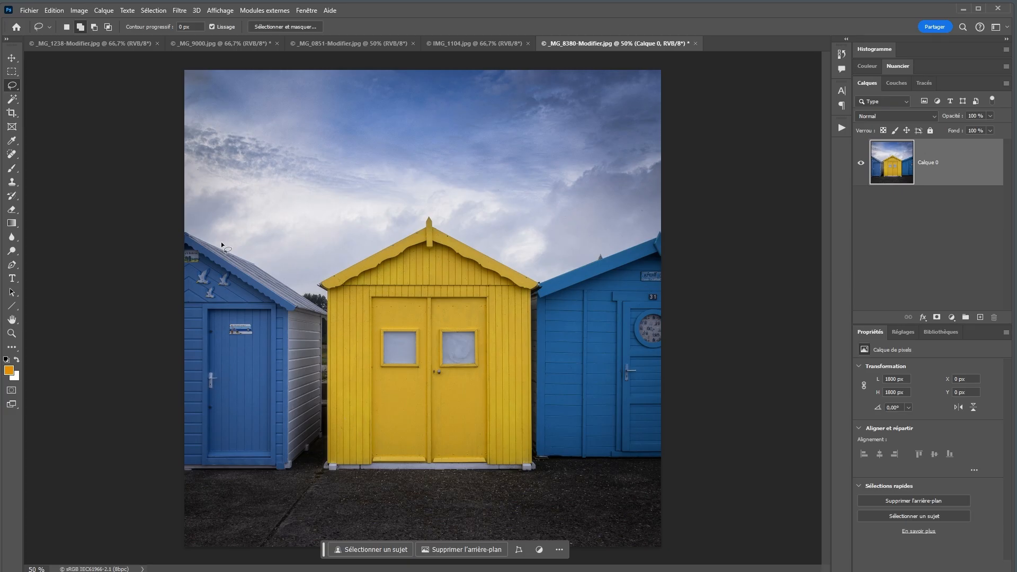
{"action": "left_click", "coordinate": [449, 47]}
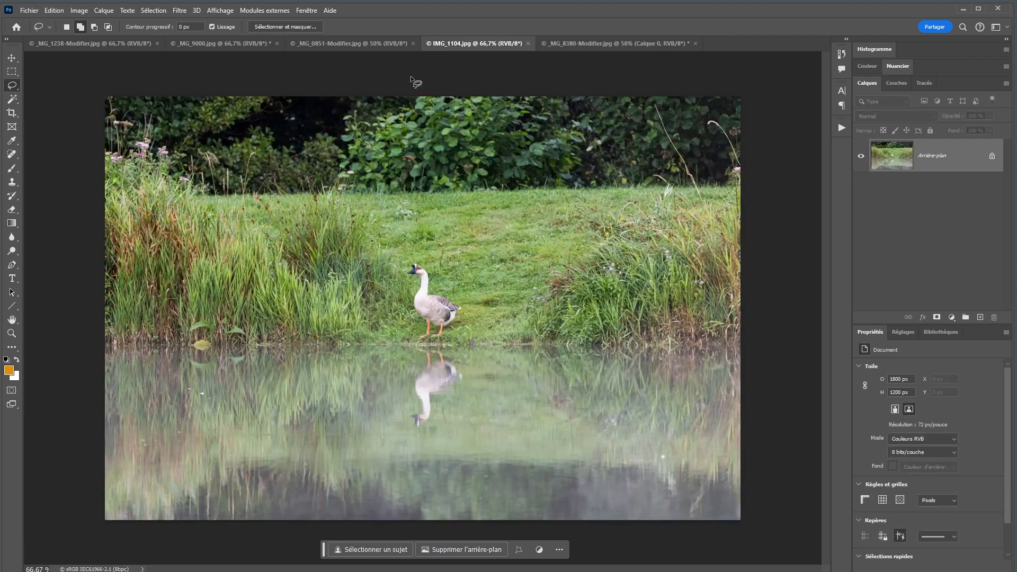
{"action": "left_click", "coordinate": [109, 46]}
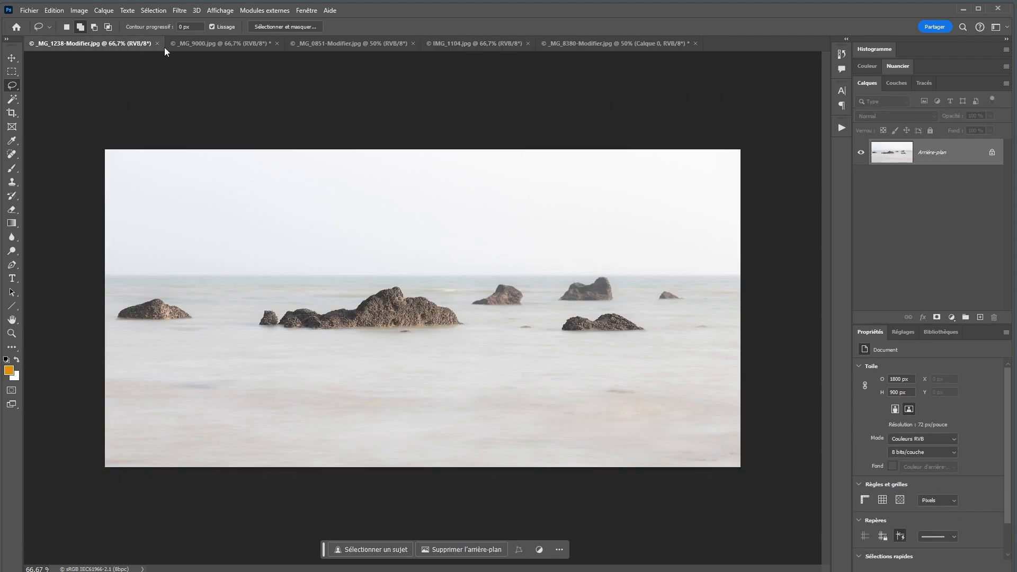
{"action": "left_click", "coordinate": [218, 46]}
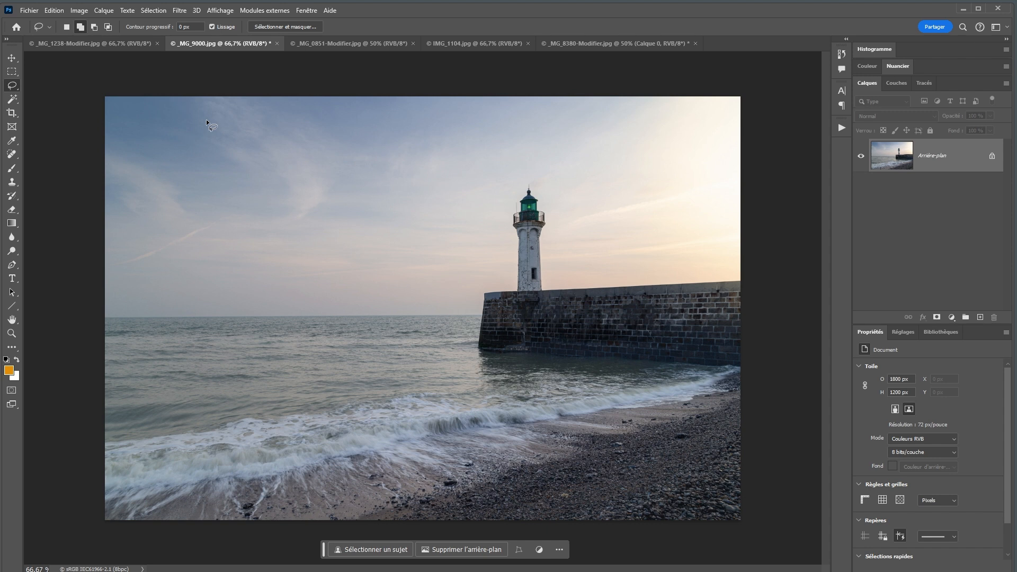
{"action": "left_click", "coordinate": [324, 48]}
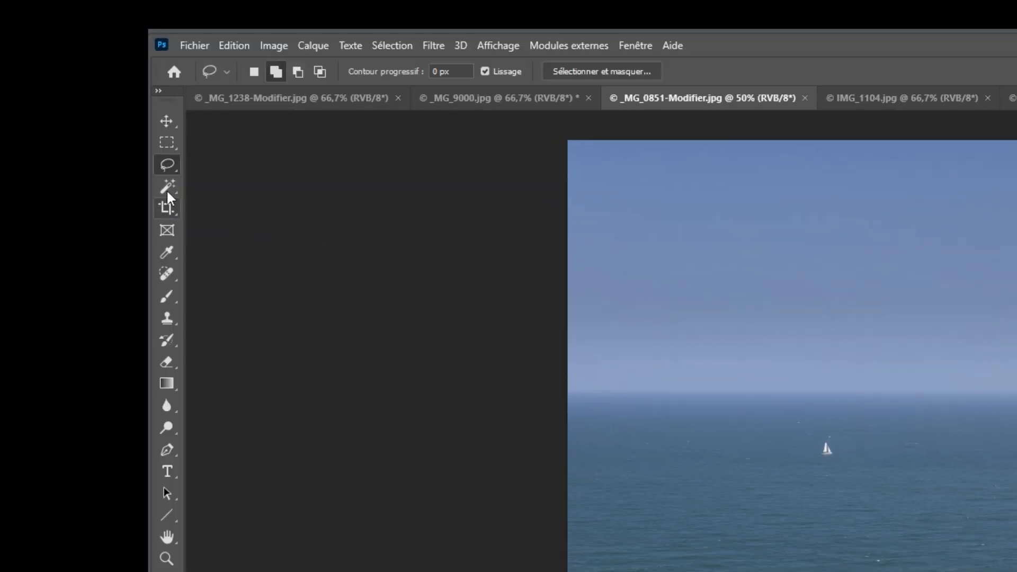
Select the pale rock stack in the sea with the Quick Selection tool as a new selection
{"action": "left_click", "coordinate": [167, 179]}
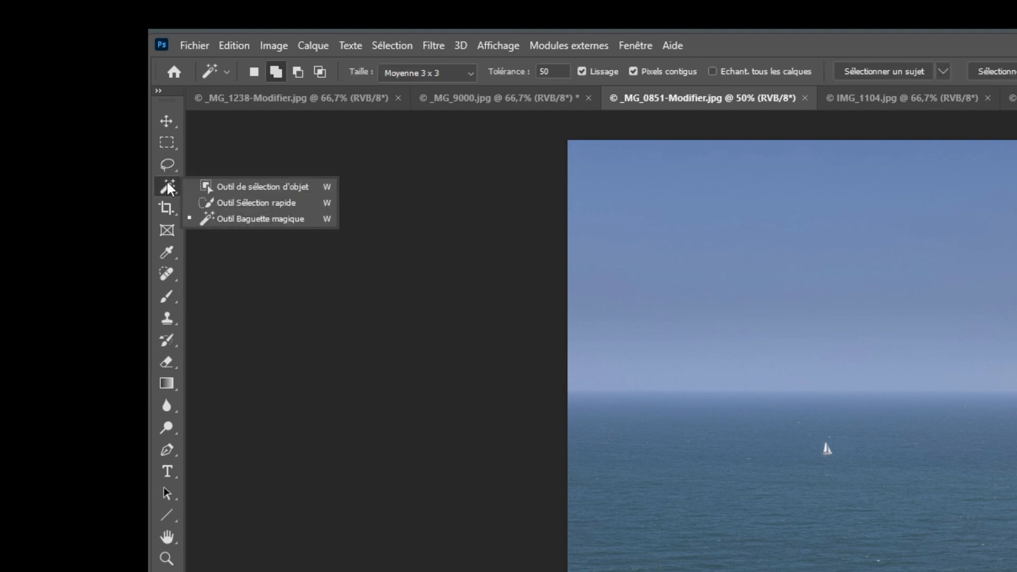
{"action": "left_click", "coordinate": [256, 206]}
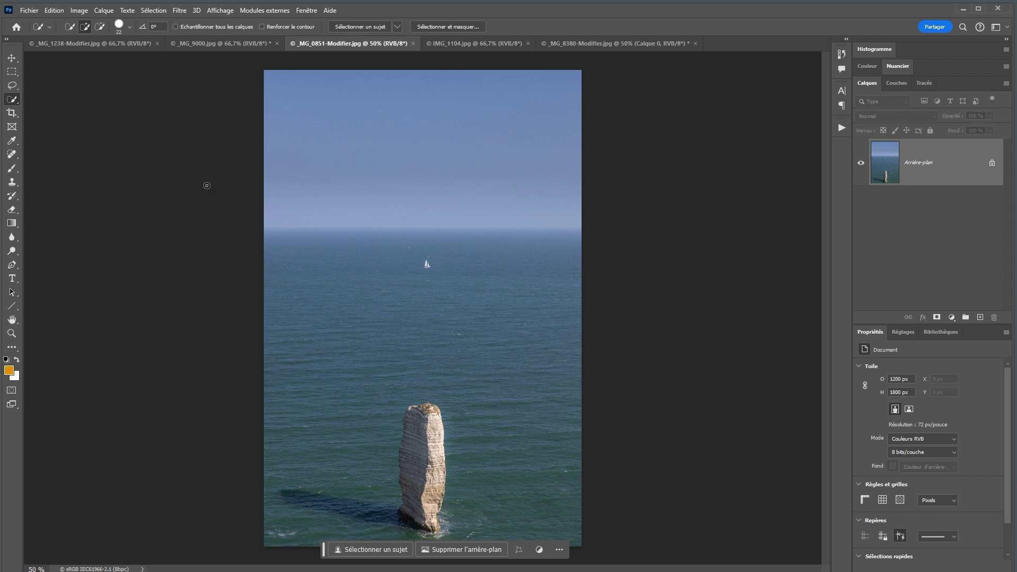
{"action": "left_click", "coordinate": [128, 27]}
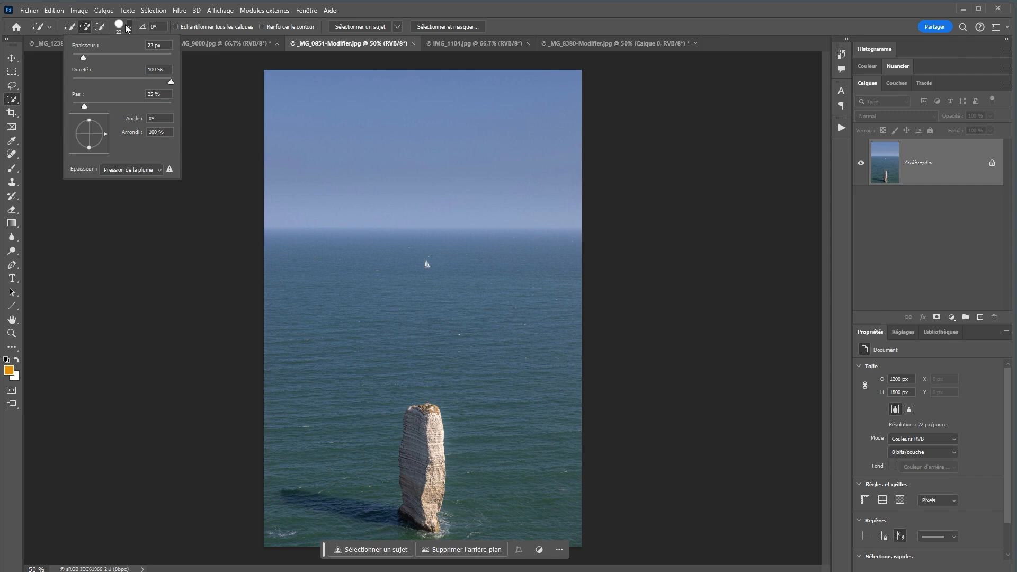
{"action": "left_click", "coordinate": [128, 28]}
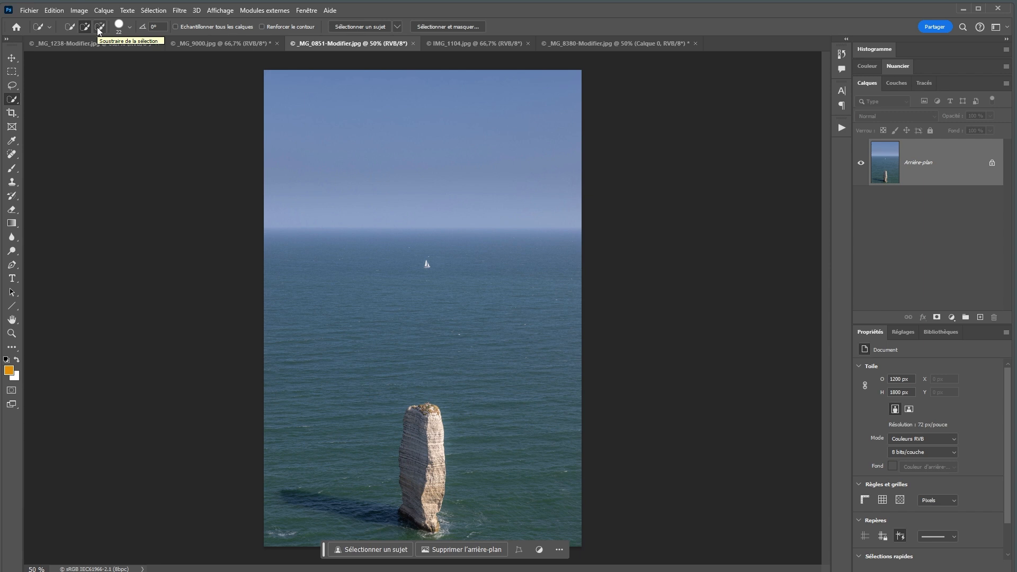
{"action": "left_click", "coordinate": [69, 30]}
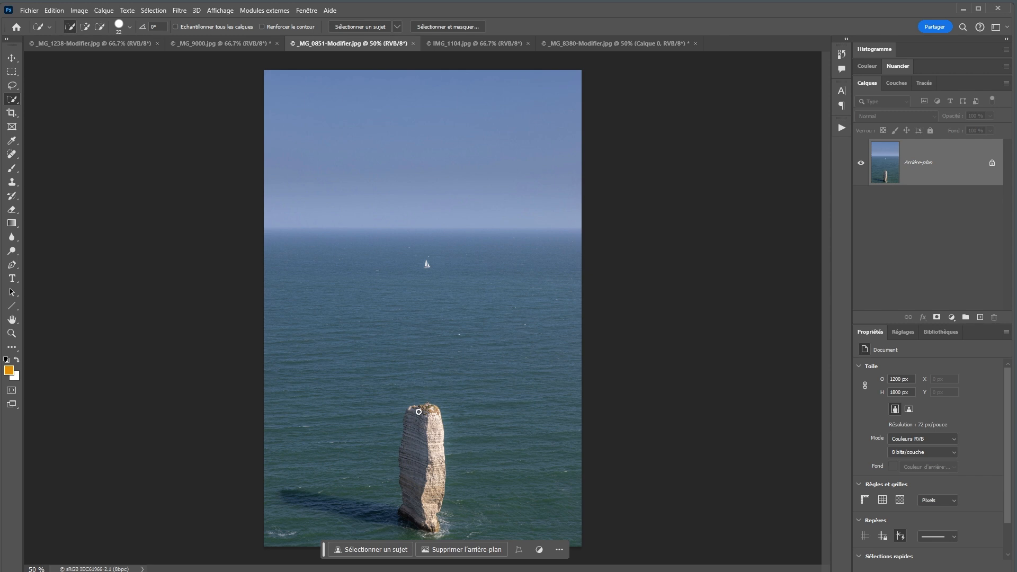
{"action": "mouse_move", "coordinate": [423, 411]}
{"action": "left_mouse_down"}
{"action": "mouse_move", "coordinate": [428, 523]}
{"action": "mouse_move", "coordinate": [416, 509]}
{"action": "left_mouse_up"}
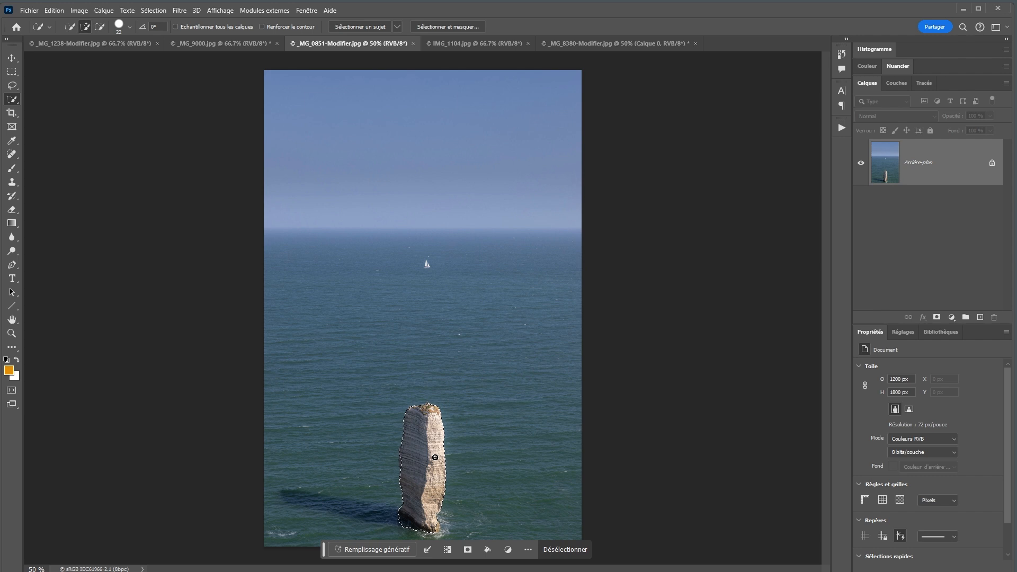
Deselect the rock stack and switch to the _MG_9000.jpg lighthouse image with the Polygonal Lasso active
{"action": "key", "text": "ctrl+d"}
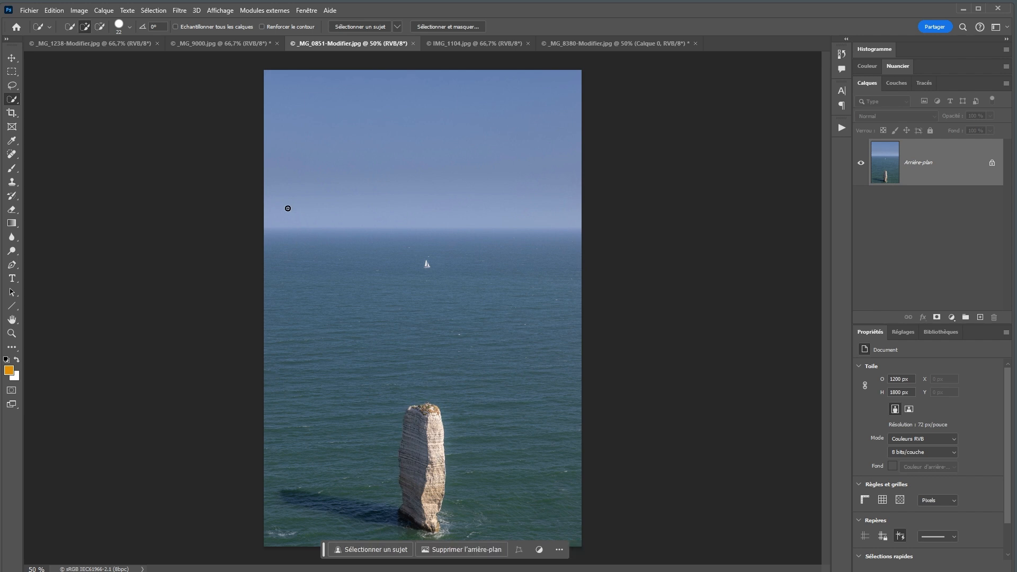
{"action": "left_click", "coordinate": [209, 46]}
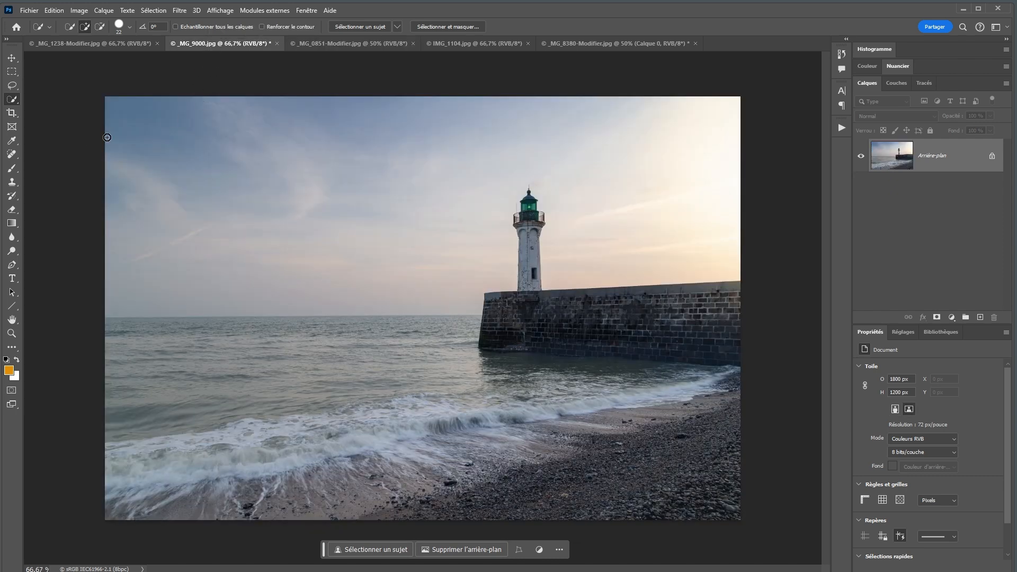
{"action": "left_click", "coordinate": [12, 86]}
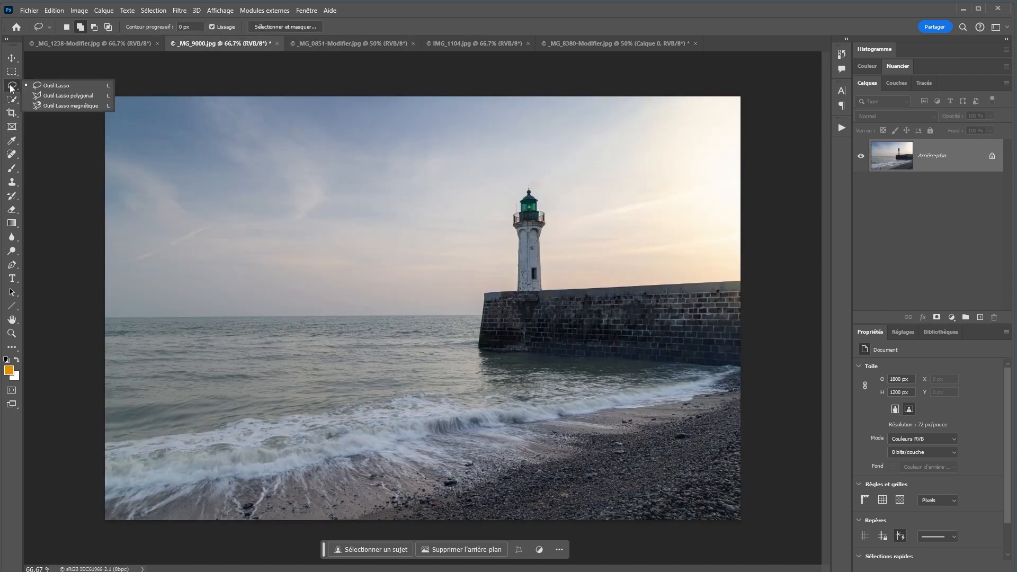
{"action": "left_click", "coordinate": [60, 97]}
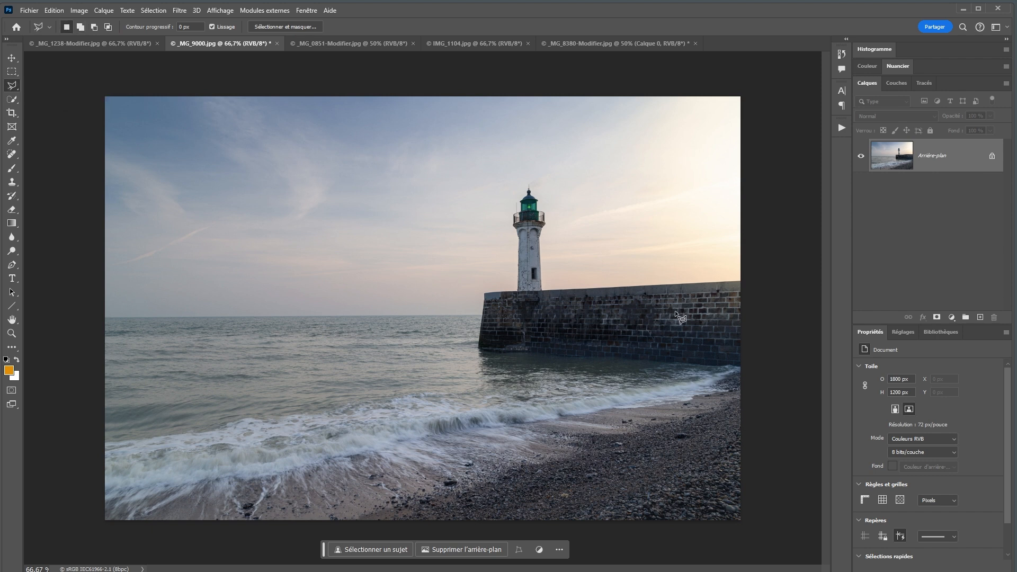
{"action": "left_click", "coordinate": [748, 283]}
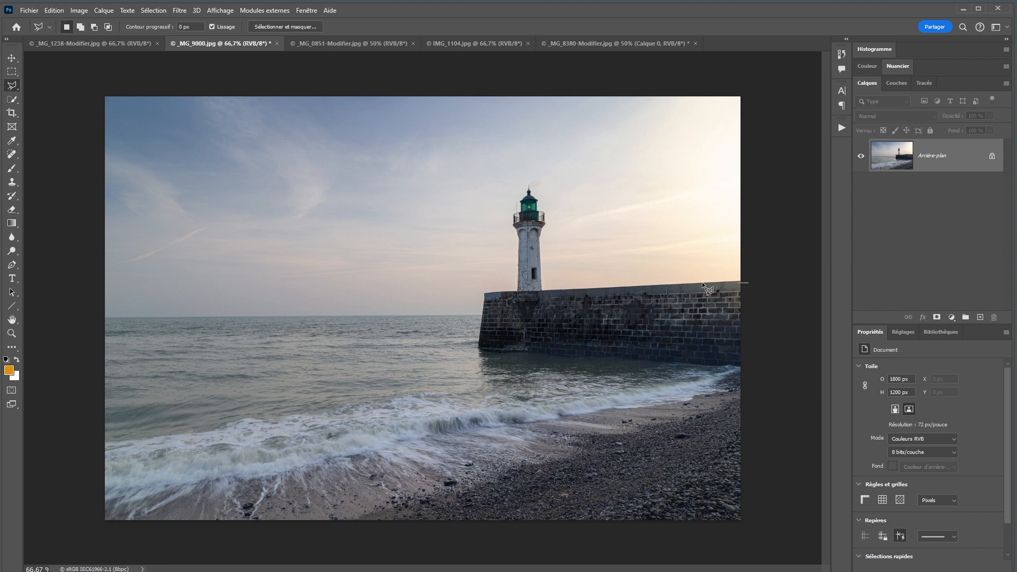
{"action": "double_click", "coordinate": [742, 291]}
{"action": "key", "text": "Return"}
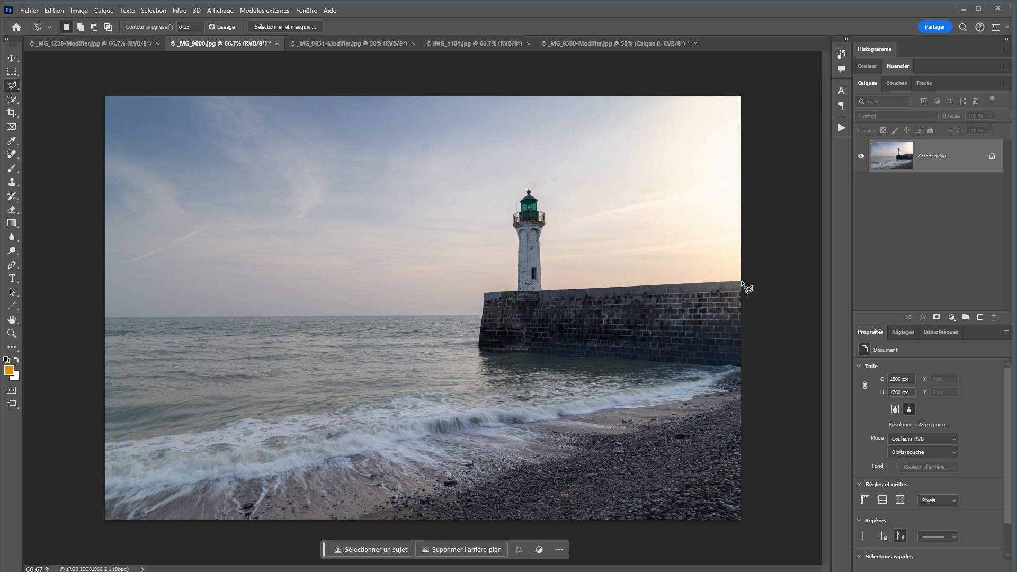
Select the stone pier below the lighthouse with the Polygonal Lasso, following its upper edge, end wall and waterline to the image border
{"action": "left_click", "coordinate": [742, 282]}
{"action": "left_click", "coordinate": [539, 290]}
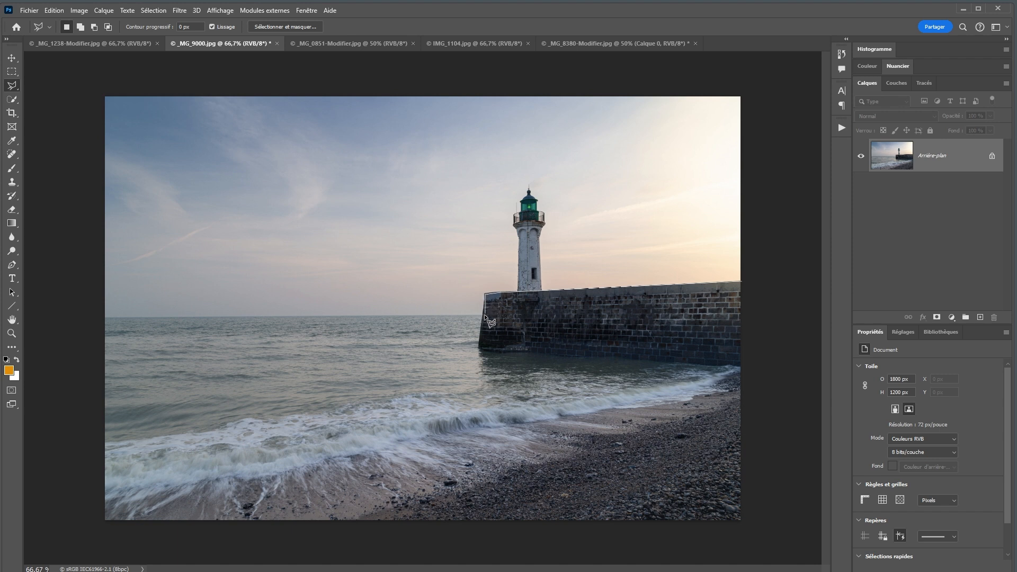
{"action": "left_click", "coordinate": [478, 347]}
{"action": "left_click", "coordinate": [533, 352]}
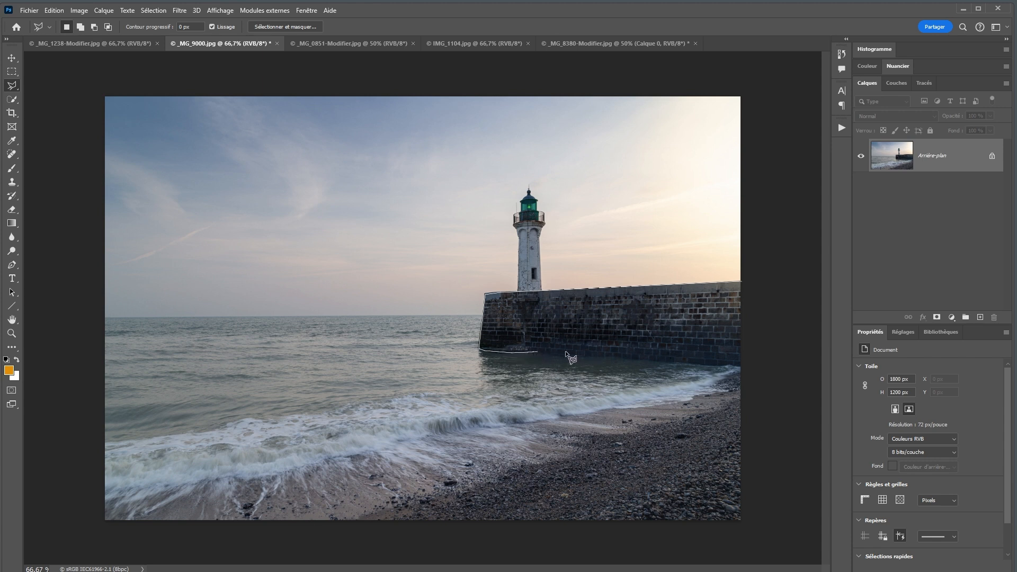
{"action": "left_click", "coordinate": [751, 367]}
{"action": "double_click", "coordinate": [756, 294]}
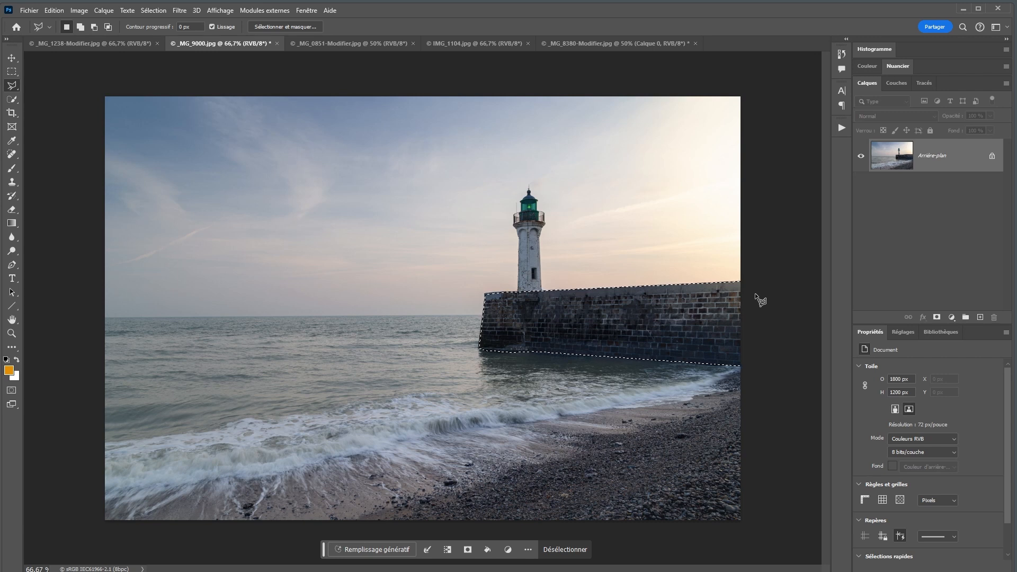
Add the lighthouse tower to the pier selection with the Quick Selection tool
{"action": "left_click", "coordinate": [12, 101]}
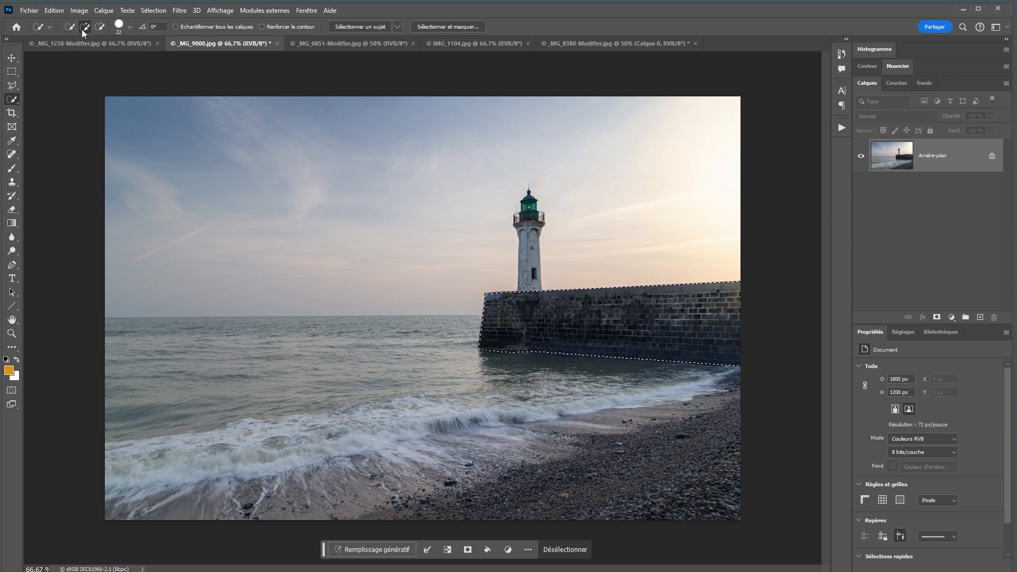
{"action": "left_click", "coordinate": [530, 285]}
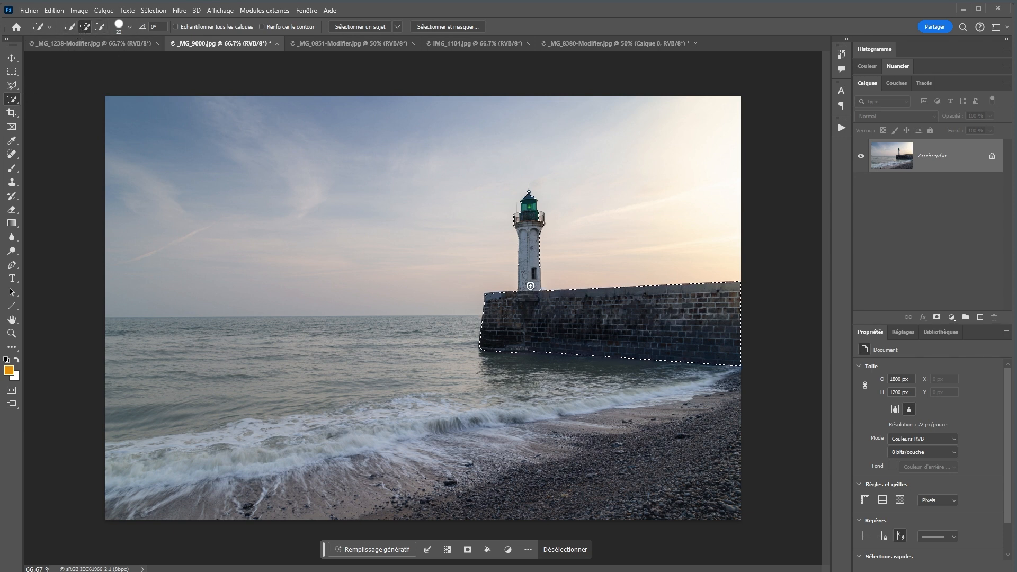
{"action": "mouse_move", "coordinate": [531, 263]}
{"action": "left_mouse_down"}
{"action": "mouse_move", "coordinate": [528, 204]}
{"action": "mouse_move", "coordinate": [515, 231]}
{"action": "left_mouse_up"}
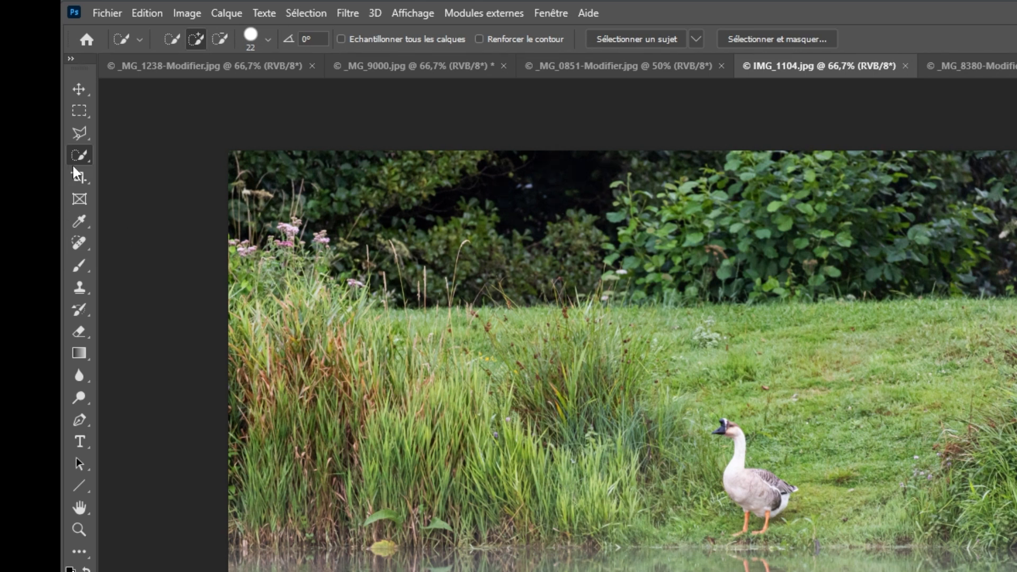
Select the goose and its reflection in IMG_1104.jpg automatically with Select Subject
{"action": "right_click", "coordinate": [80, 155]}
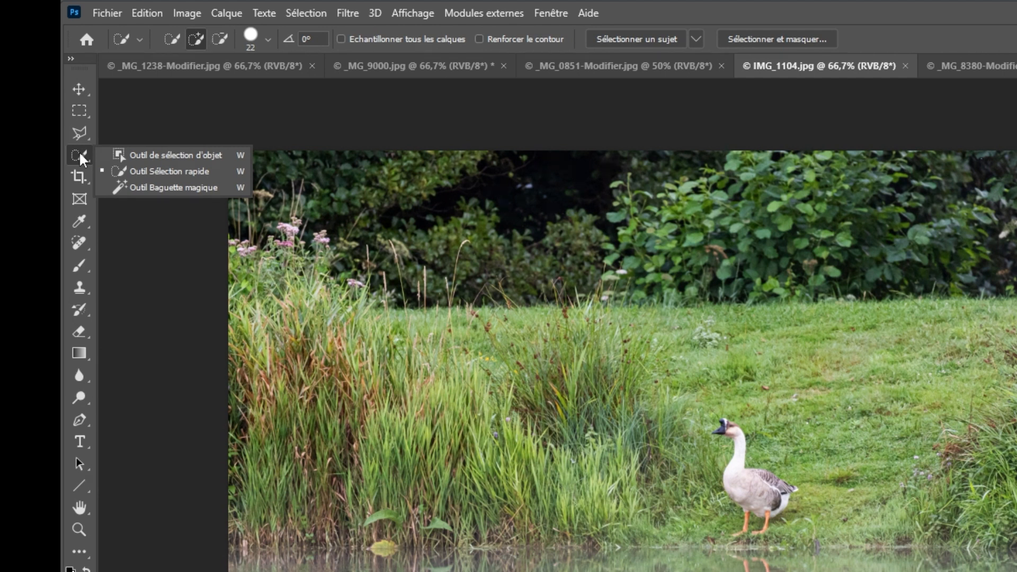
{"action": "left_click", "coordinate": [80, 154]}
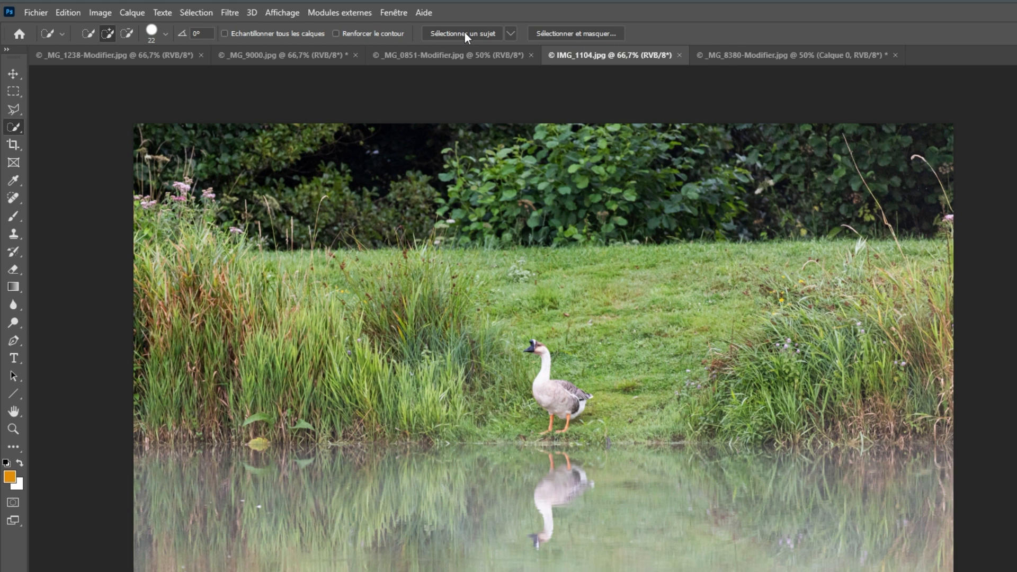
{"action": "left_click", "coordinate": [465, 33]}
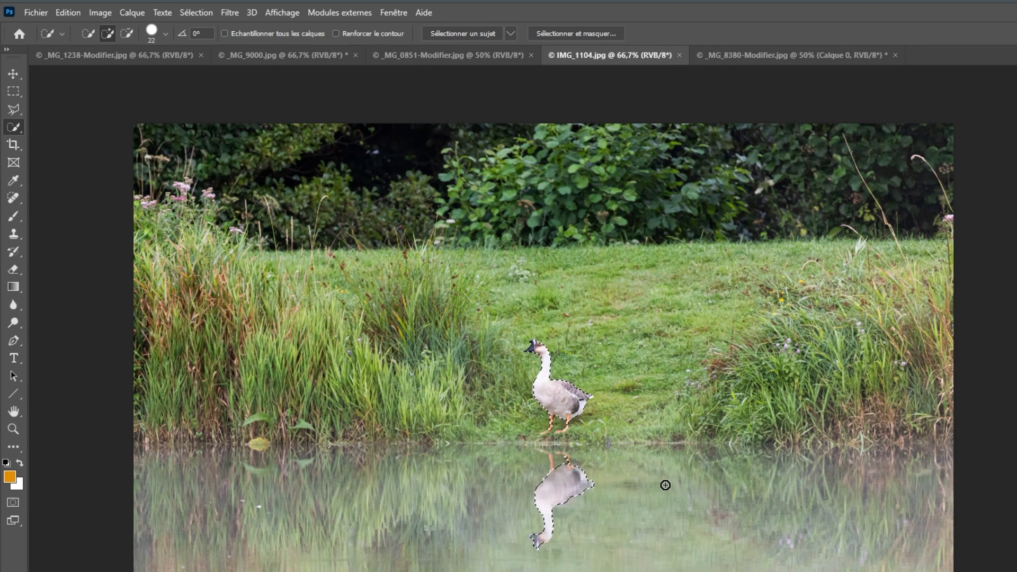
Set Select Subject to Cloud (Résultats détaillés) processing and run it again on the goose image
{"action": "left_click", "coordinate": [511, 34]}
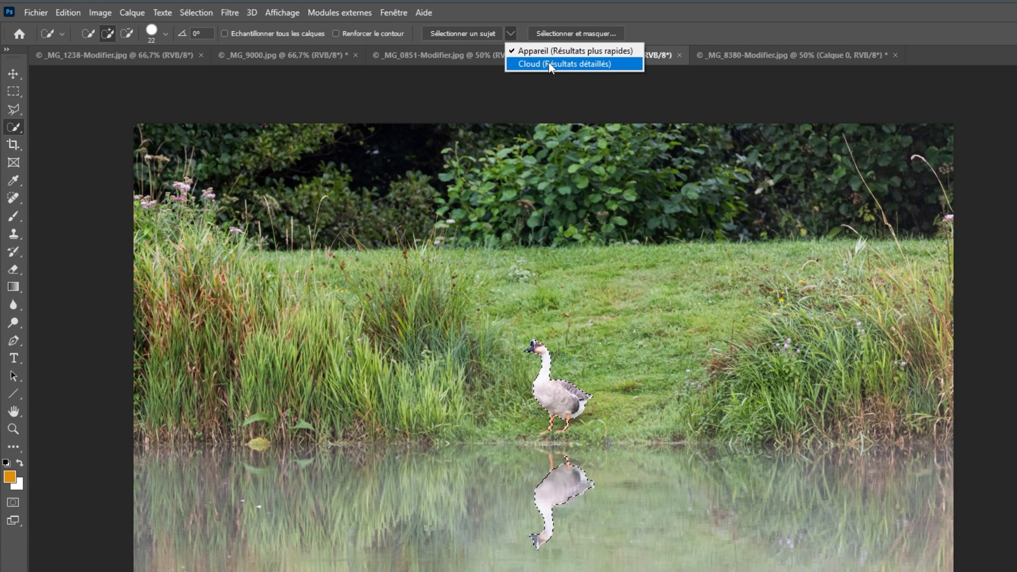
{"action": "left_click", "coordinate": [508, 34]}
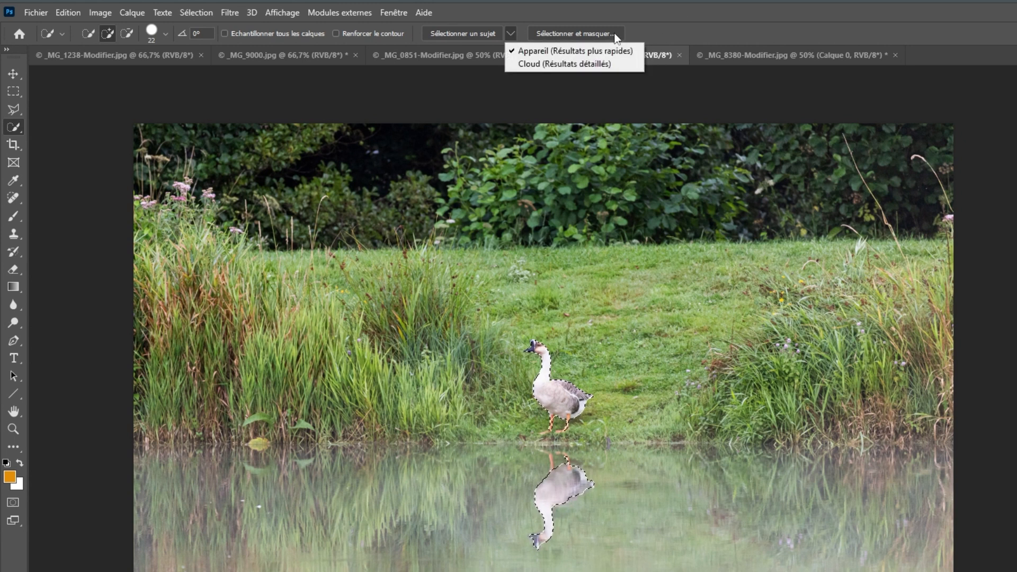
{"action": "left_click", "coordinate": [580, 64]}
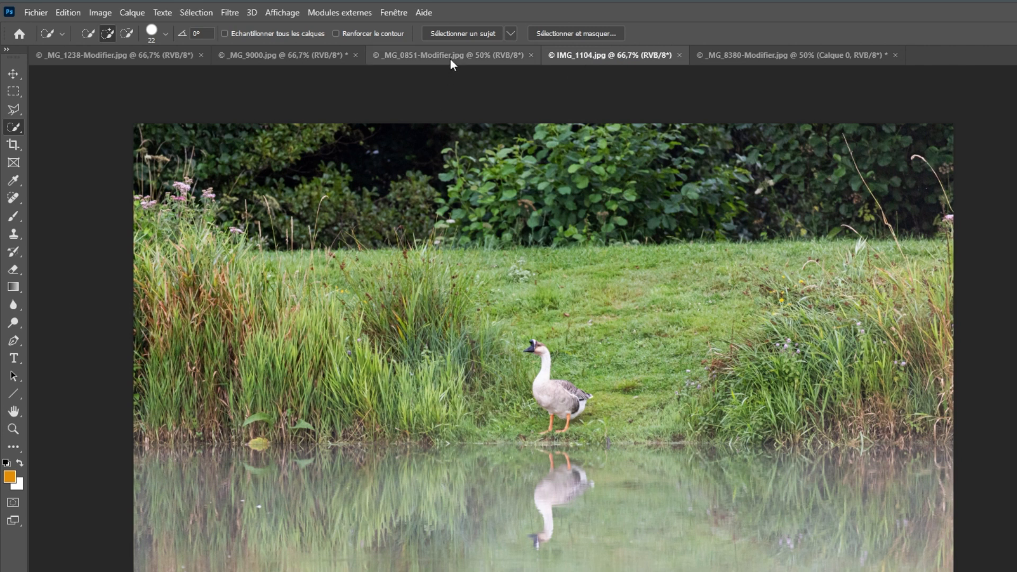
{"action": "left_click", "coordinate": [511, 33]}
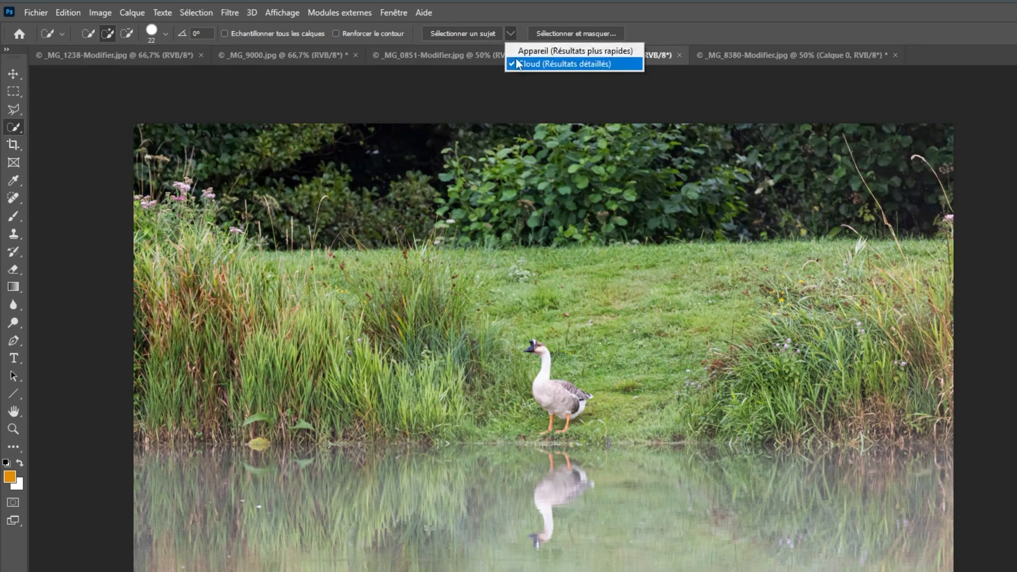
{"action": "left_click", "coordinate": [466, 33]}
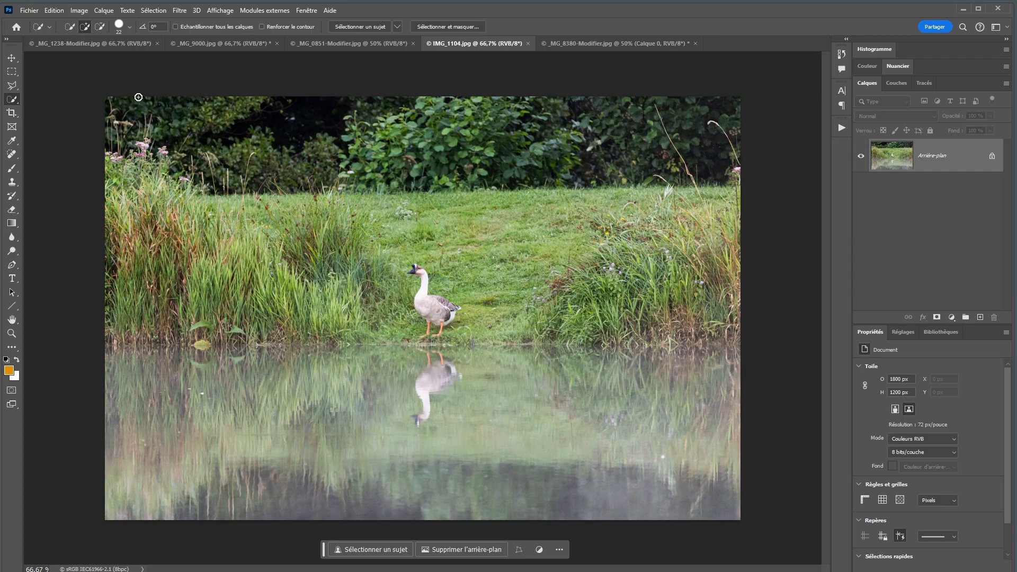
Select the large central rock in _MG_1238-Modifier.jpg with the Object Selection tool
{"action": "left_click", "coordinate": [87, 45]}
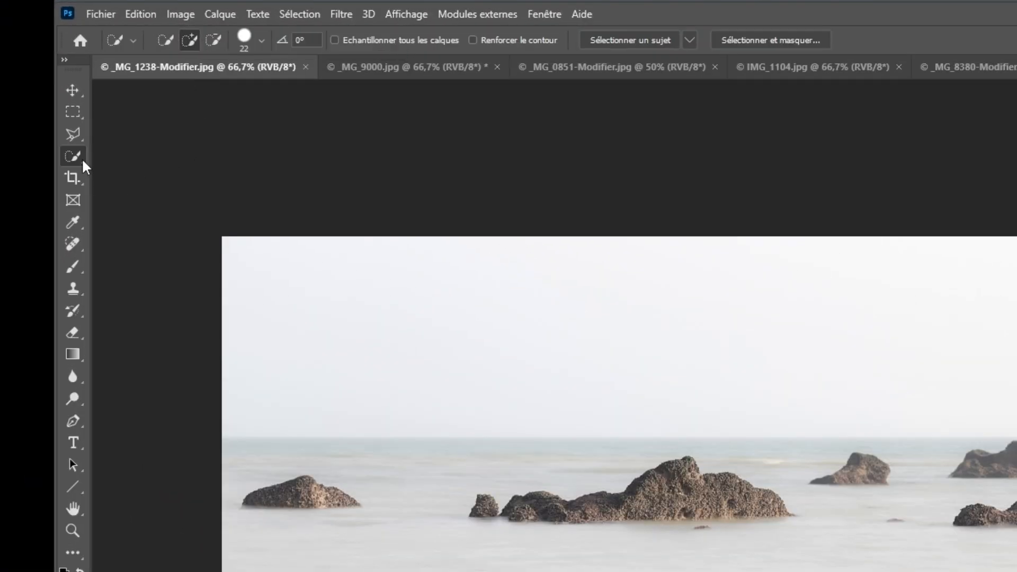
{"action": "right_click", "coordinate": [81, 158]}
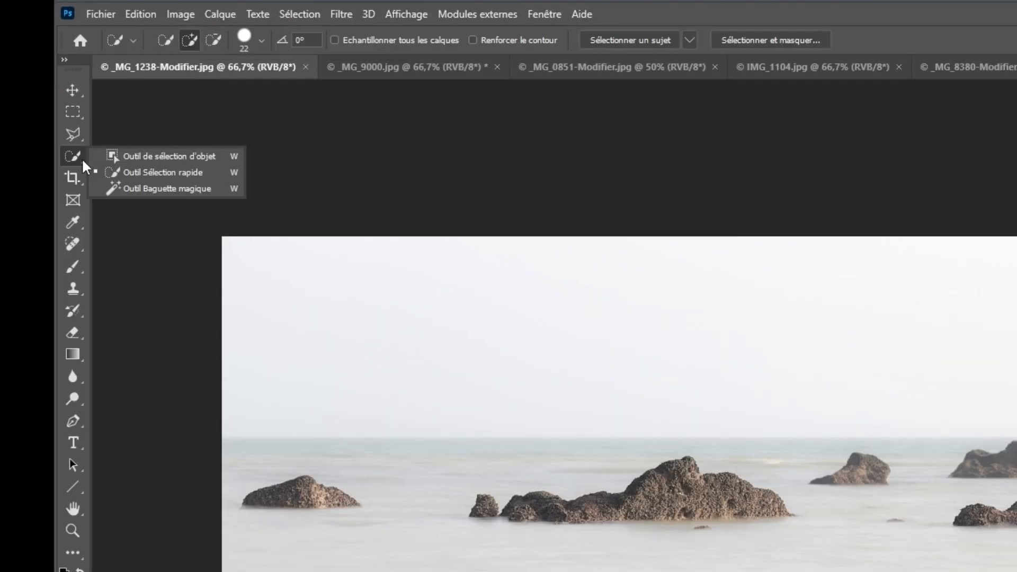
{"action": "left_click", "coordinate": [145, 159]}
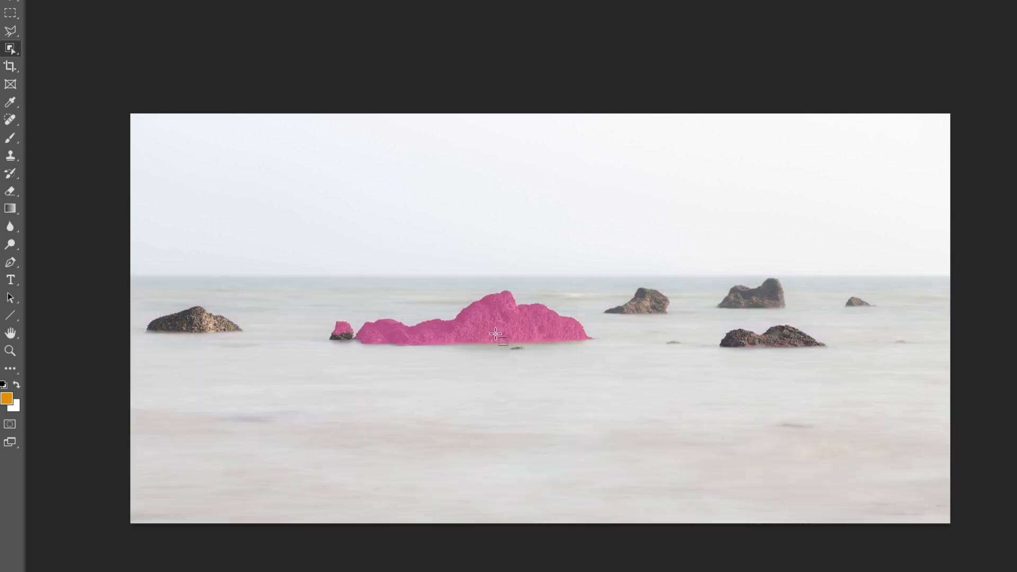
{"action": "left_click", "coordinate": [495, 334]}
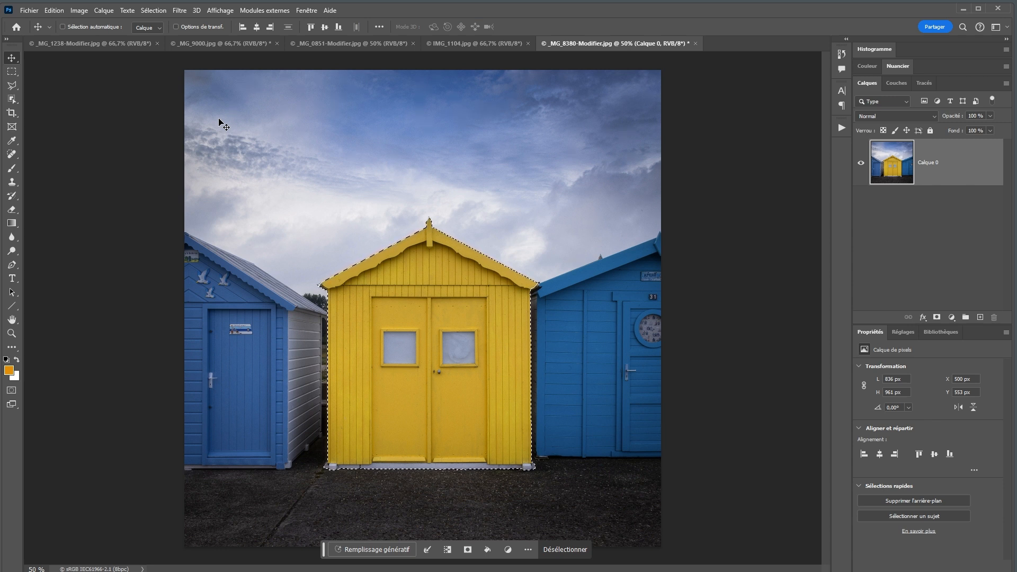
Try expanding the yellow hut's selection in _MG_8380-Modifier.jpg by 50 pixels and undo the expansion
{"action": "left_click", "coordinate": [152, 14]}
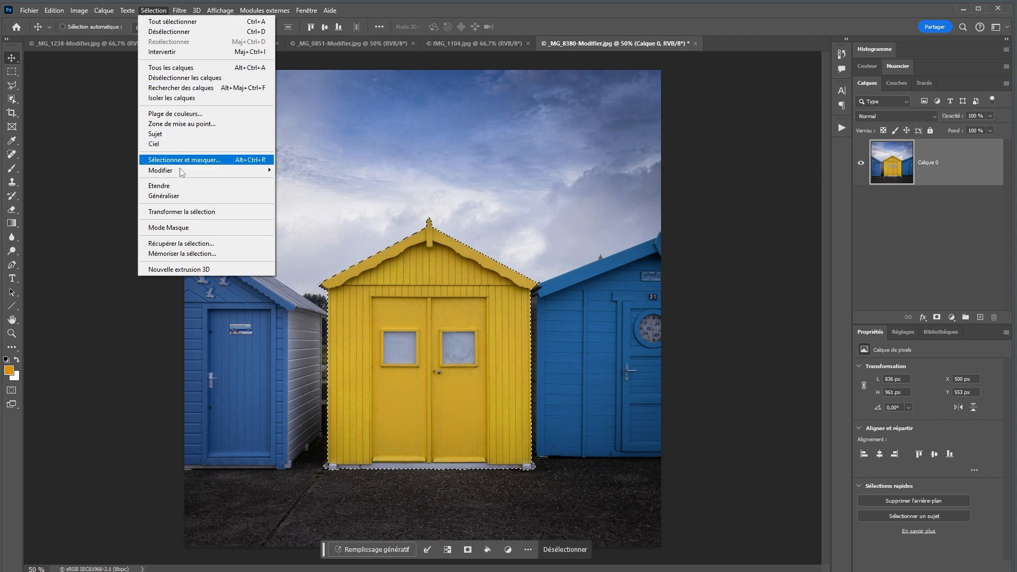
{"action": "mouse_move", "coordinate": [184, 175]}
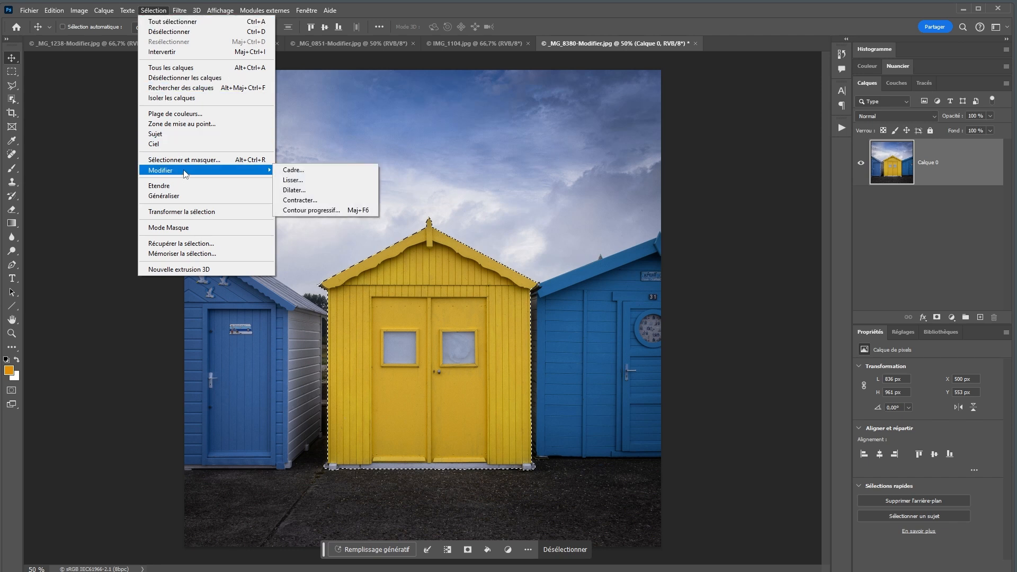
{"action": "left_click", "coordinate": [300, 191]}
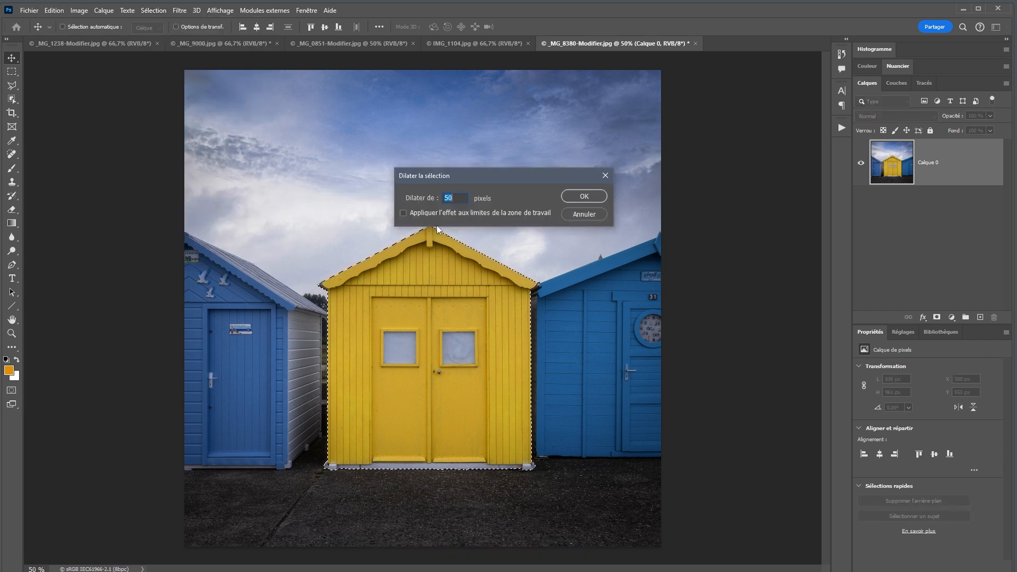
{"action": "key", "text": "Return"}
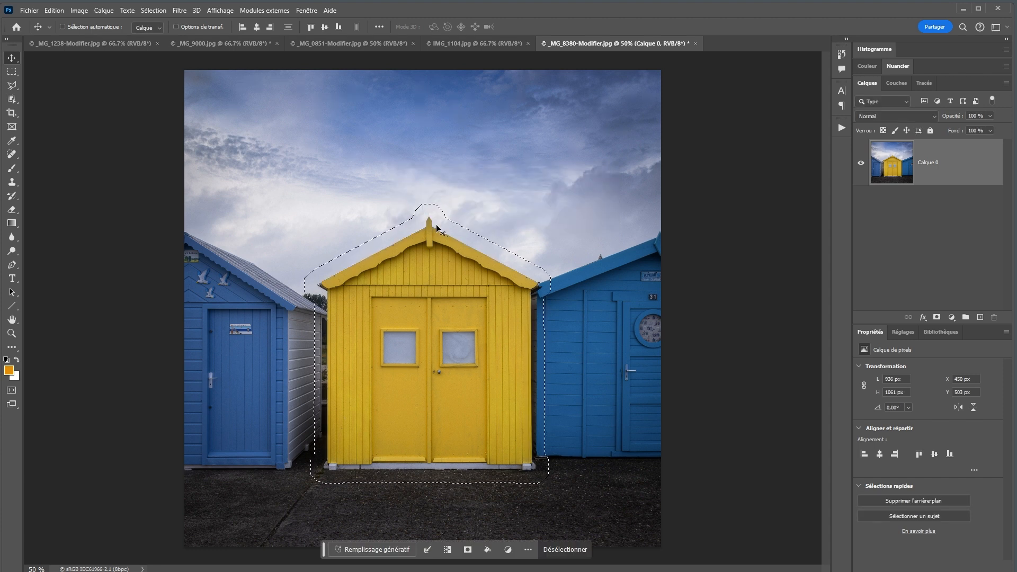
{"action": "key", "text": "ctrl"}
{"action": "key", "text": "ctrl+z"}
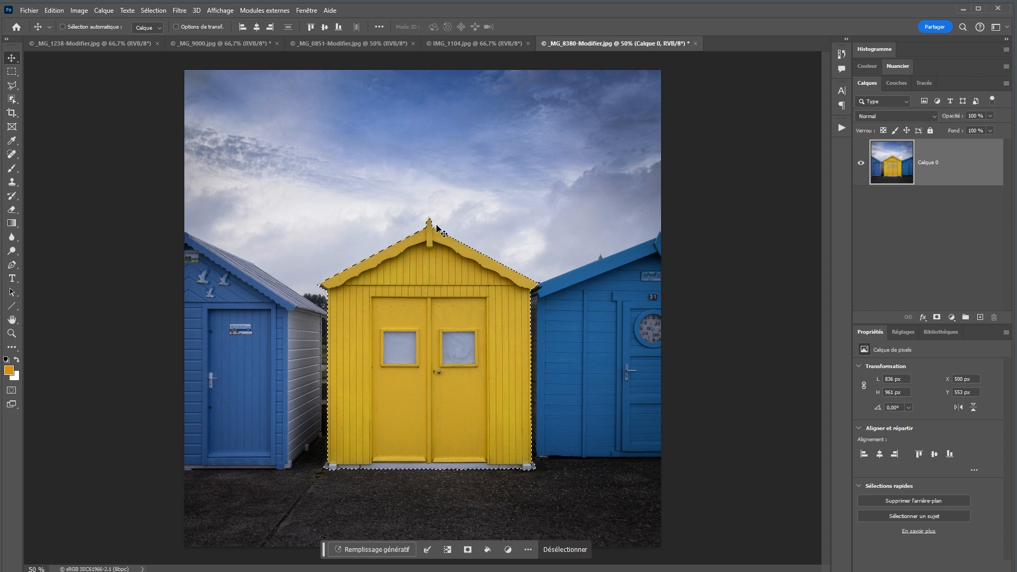
Try contracting the yellow hut's selection by 25 pixels and undo the contraction
{"action": "left_click", "coordinate": [155, 10]}
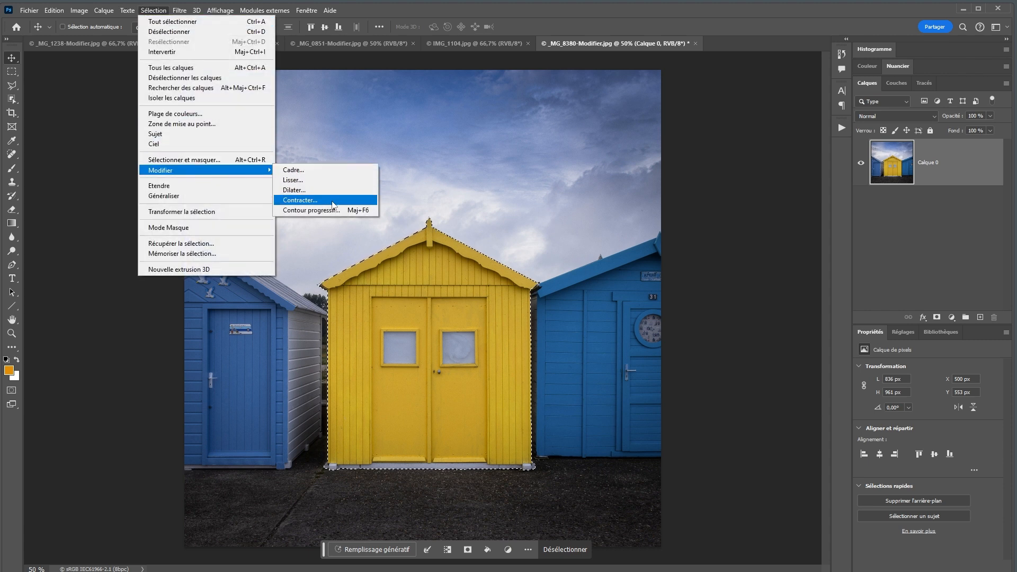
{"action": "left_click", "coordinate": [335, 200]}
{"action": "type", "text": "25"}
{"action": "key", "text": "Return"}
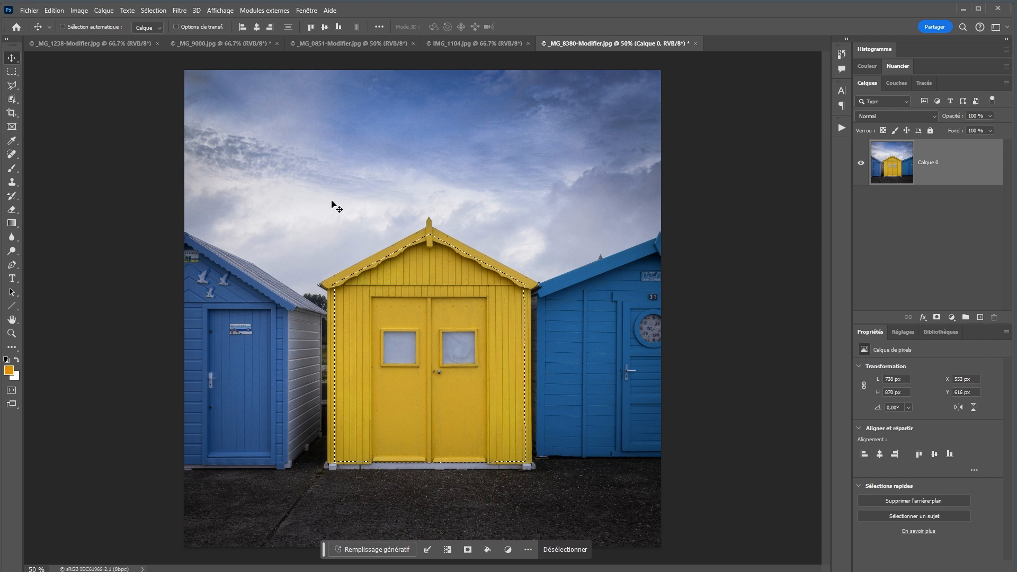
{"action": "key", "text": "ctrl+z"}
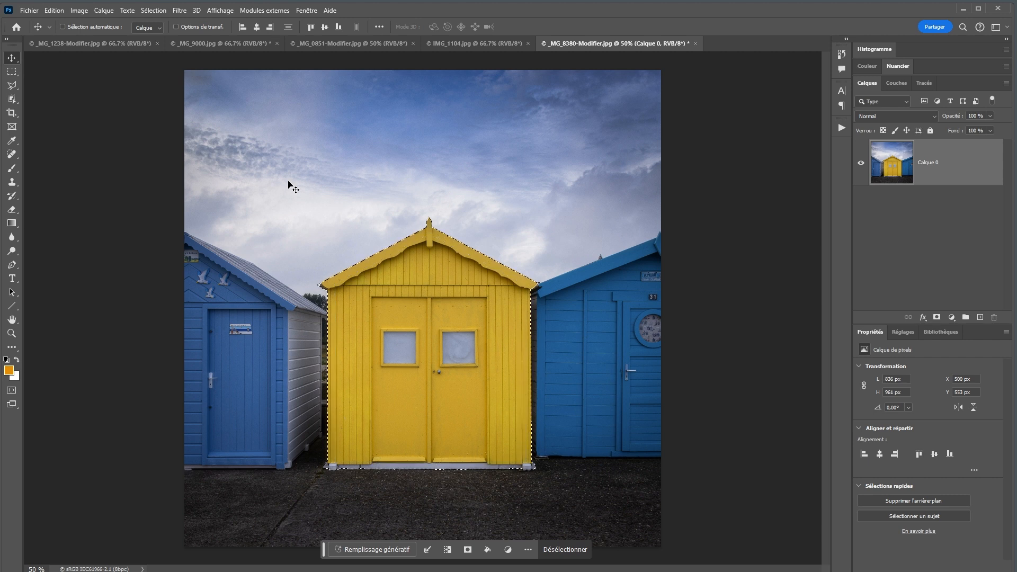
Try transforming the hut's selection by stretching its height to about 111% and rotating it about 15°, and cancel the transformation
{"action": "left_click", "coordinate": [152, 11]}
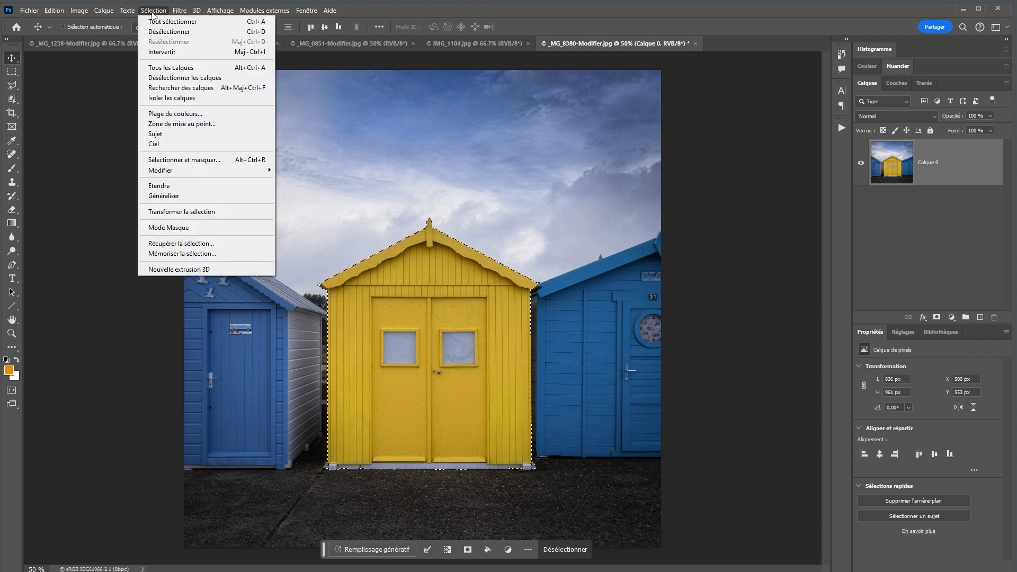
{"action": "left_click", "coordinate": [198, 213]}
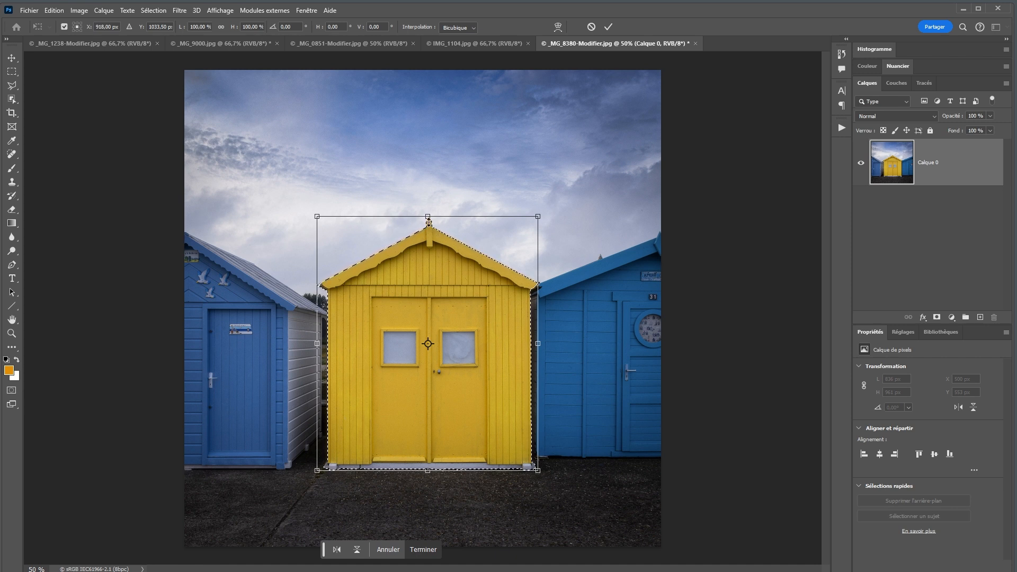
{"action": "left_click_drag", "start_coordinate": [428, 217], "coordinate": [428, 187]}
{"action": "left_click_drag", "start_coordinate": [553, 183], "coordinate": [583, 229]}
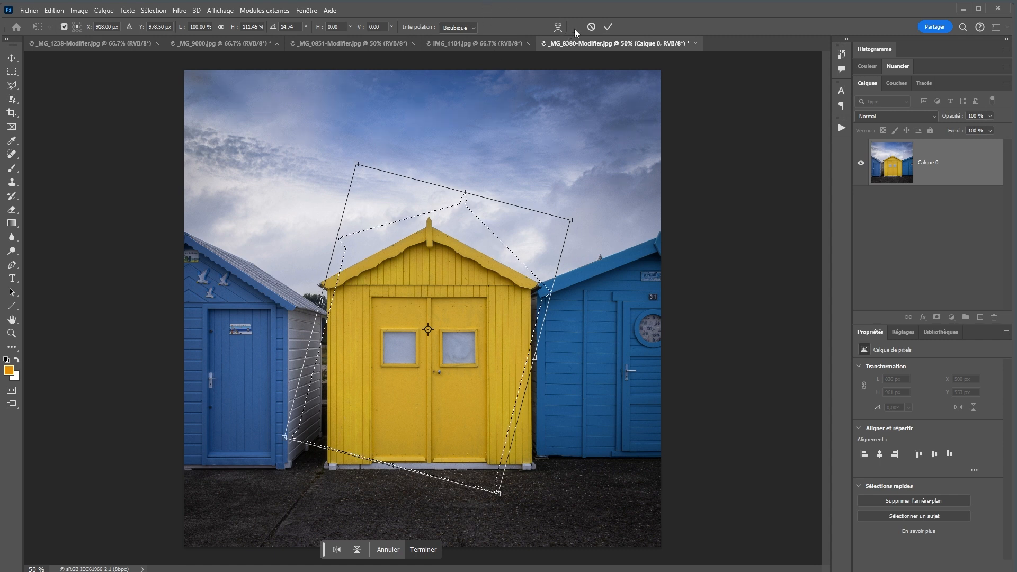
{"action": "left_click", "coordinate": [592, 26]}
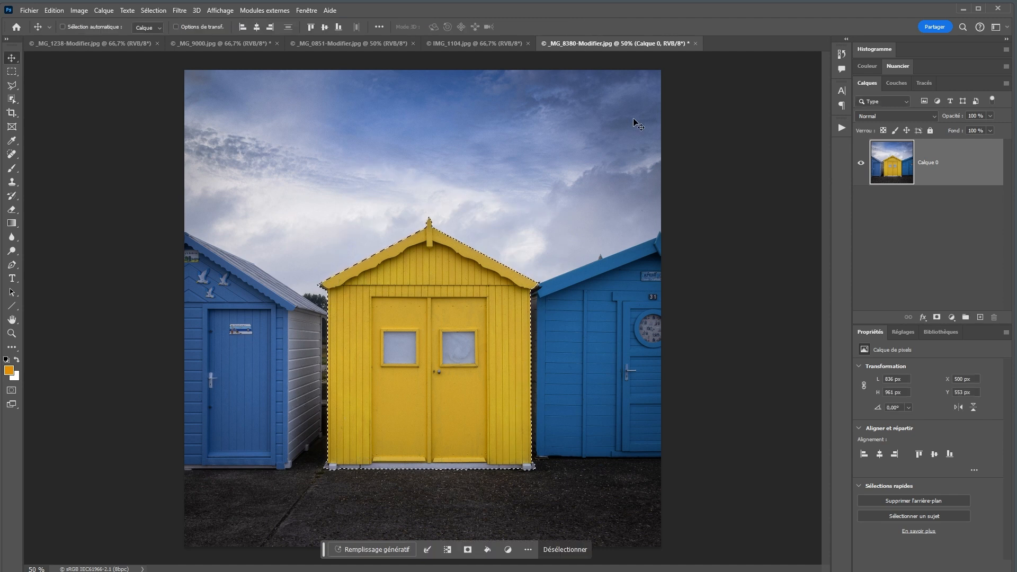
{"action": "left_click", "coordinate": [154, 10]}
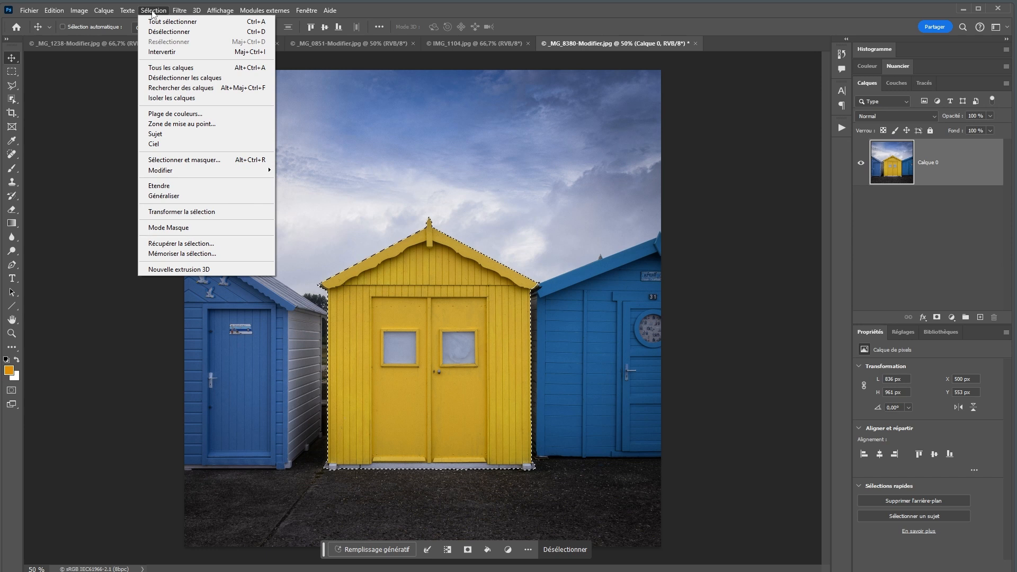
{"action": "left_click", "coordinate": [152, 12]}
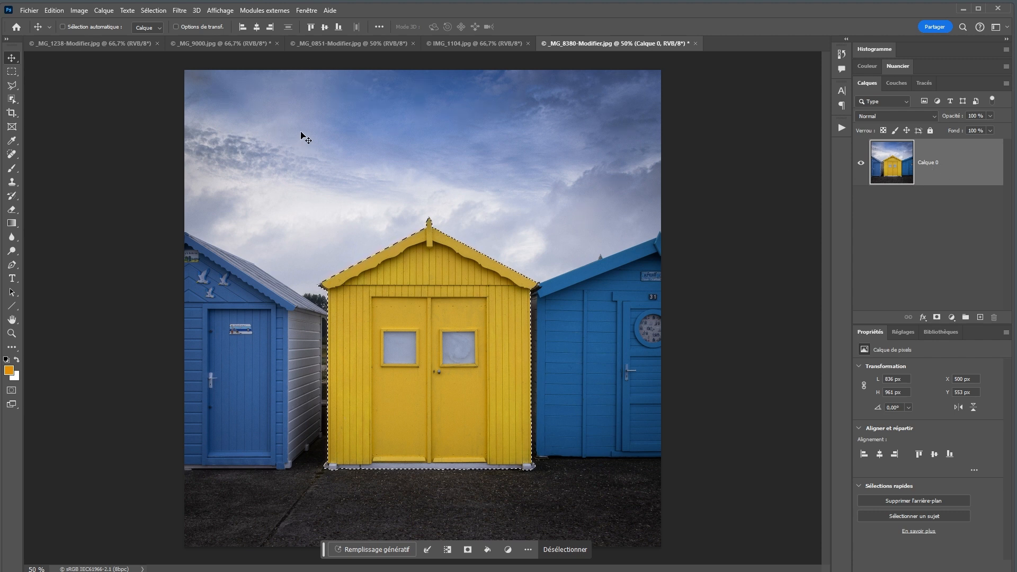
Invert the hut's selection, delete everything around the yellow hut and deselect
{"action": "left_click", "coordinate": [151, 11]}
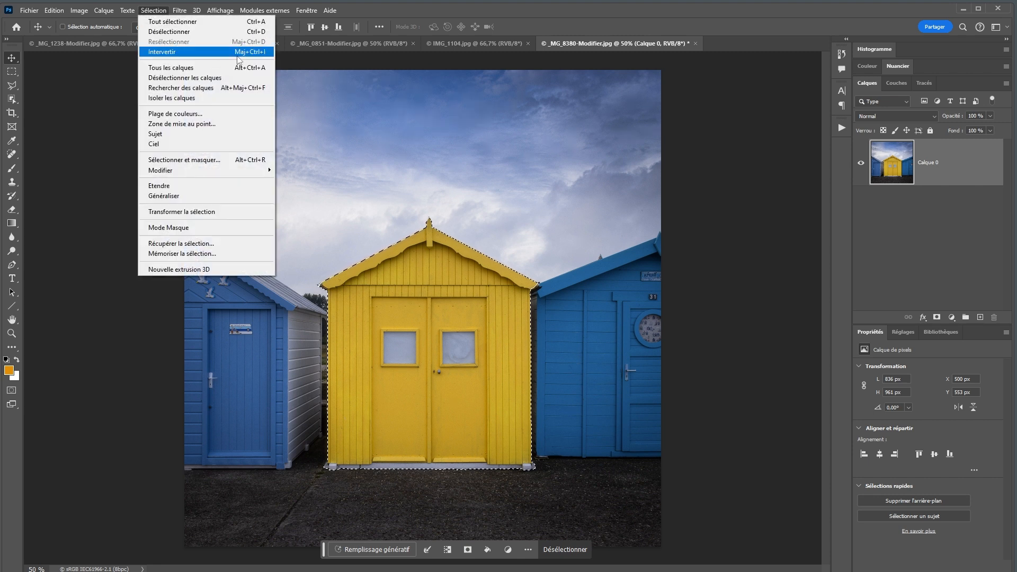
{"action": "left_click", "coordinate": [205, 52]}
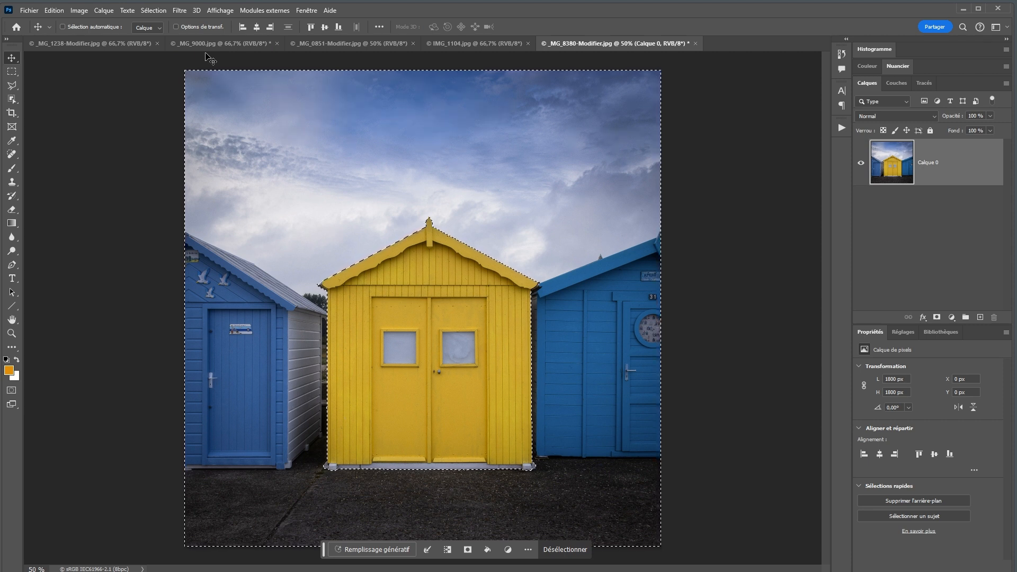
{"action": "key", "text": "Delete"}
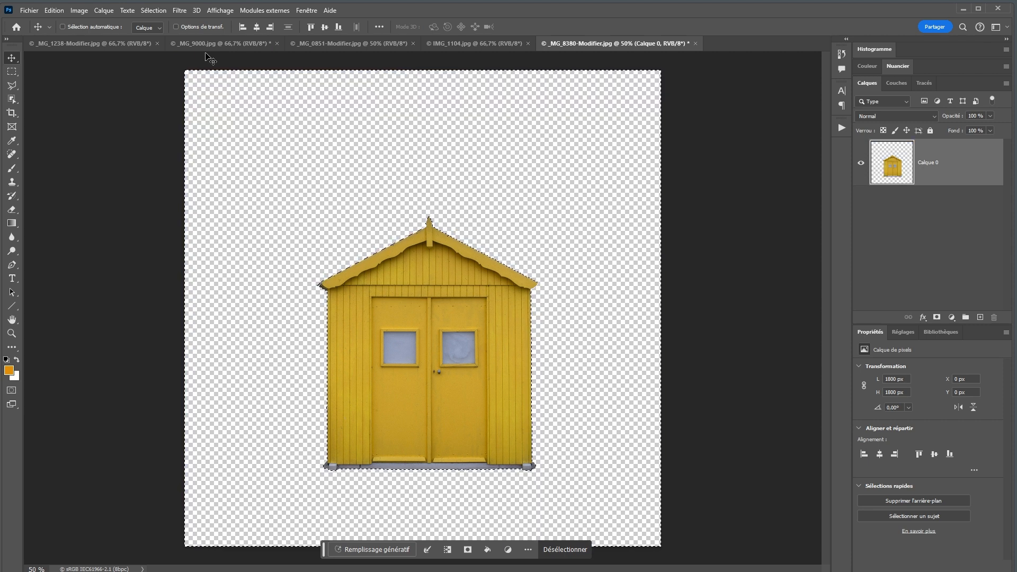
{"action": "key", "text": "ctrl+d"}
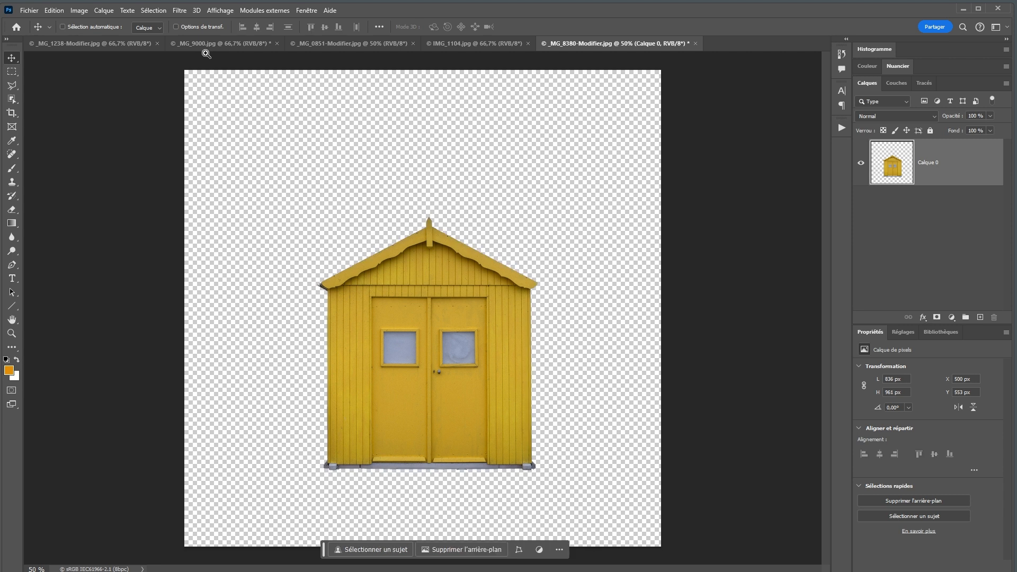
Inspect the cut-out hut's roof edge up close, undo the background deletion and invert the selection back to the hut
{"action": "key", "text": "z"}
{"action": "left_click_drag", "start_coordinate": [380, 245], "coordinate": [443, 277]}
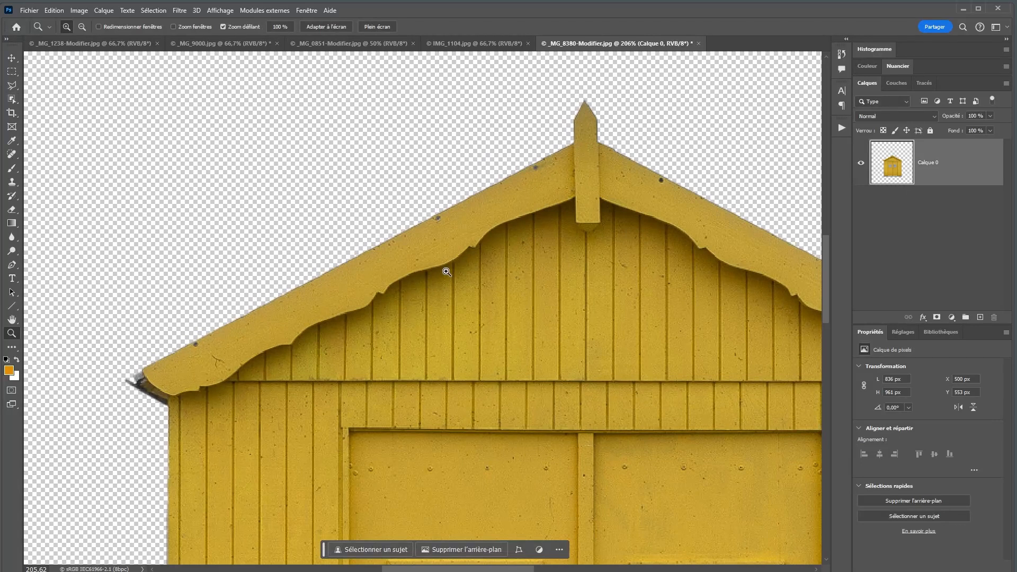
{"action": "scroll", "coordinate": [446, 272], "scroll_direction": "down", "scroll_amount": 1}
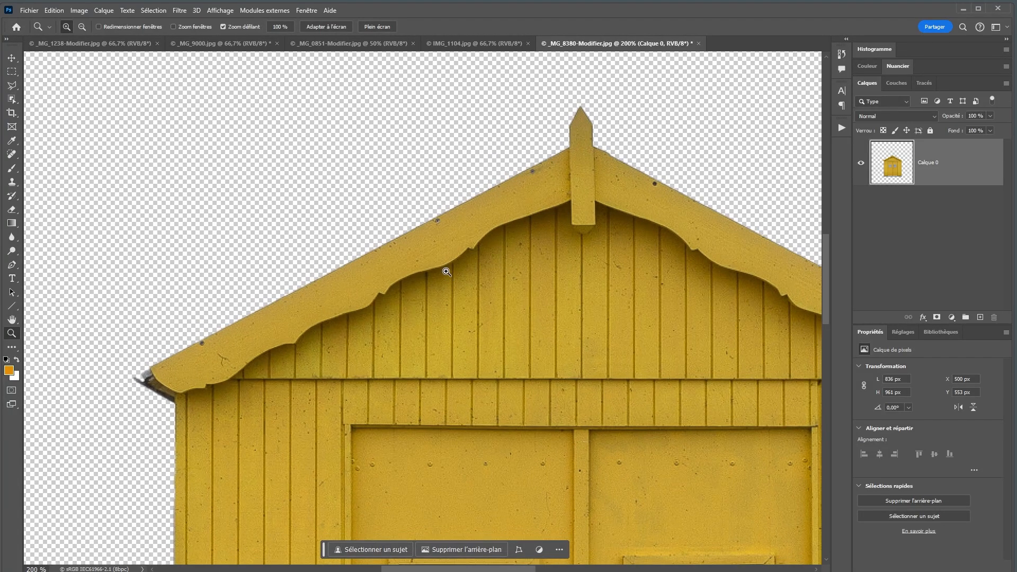
{"action": "key", "text": "ctrl+0"}
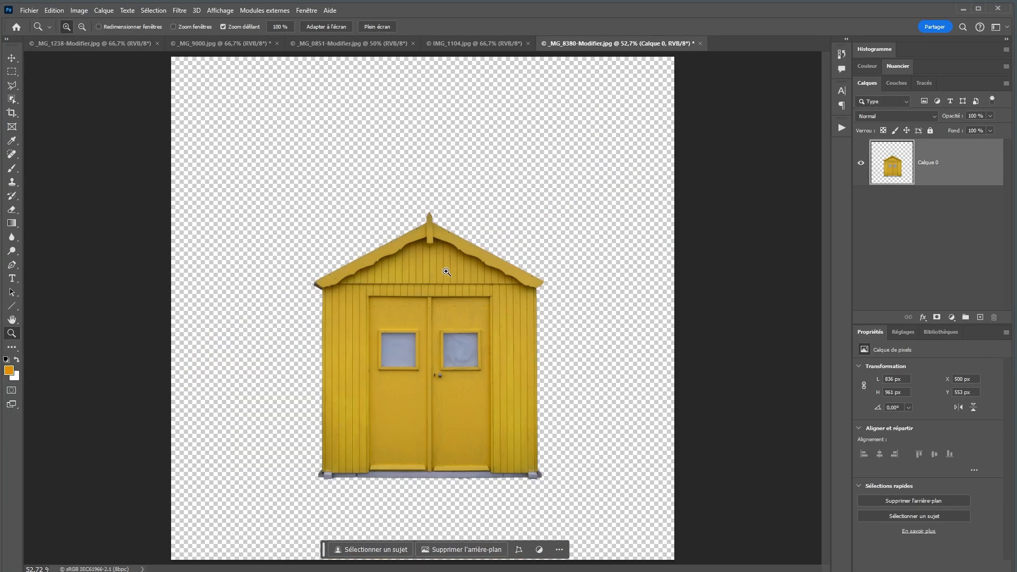
{"action": "key", "text": "ctrl+z"}
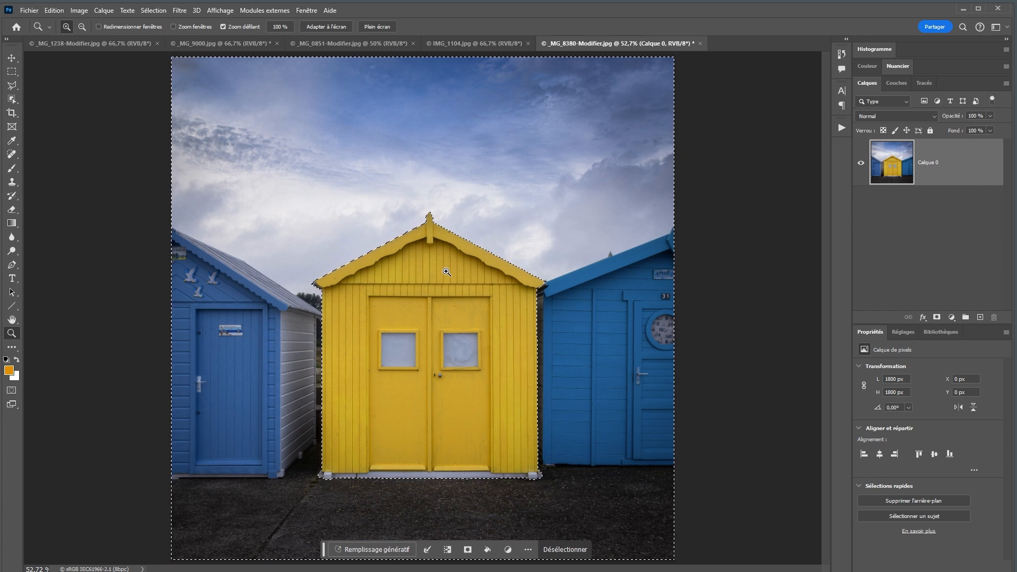
{"action": "key", "text": "ctrl+shift+i"}
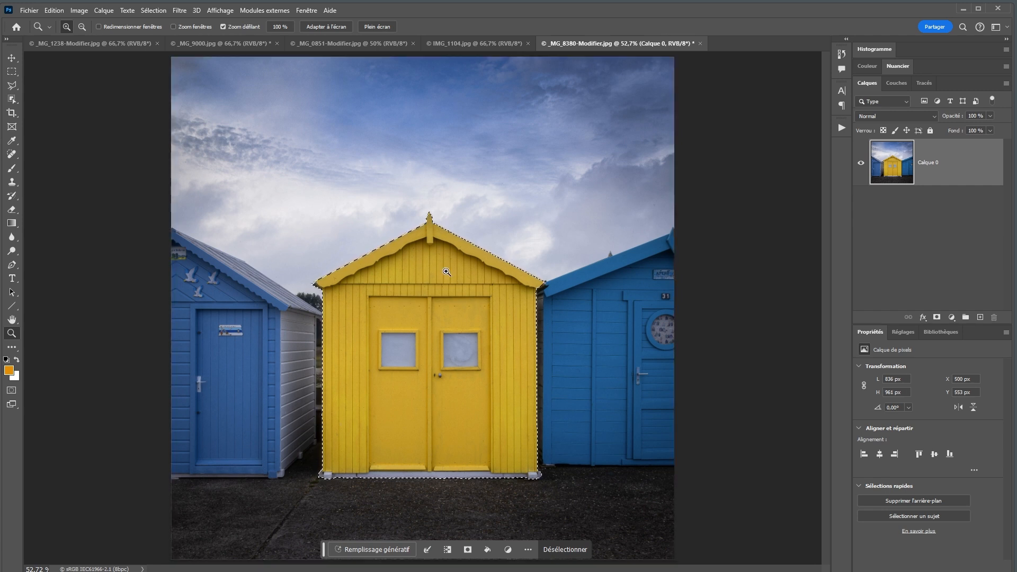
Feather the yellow hut's selection with a 25-pixel radius and invert the selection
{"action": "left_click", "coordinate": [158, 12]}
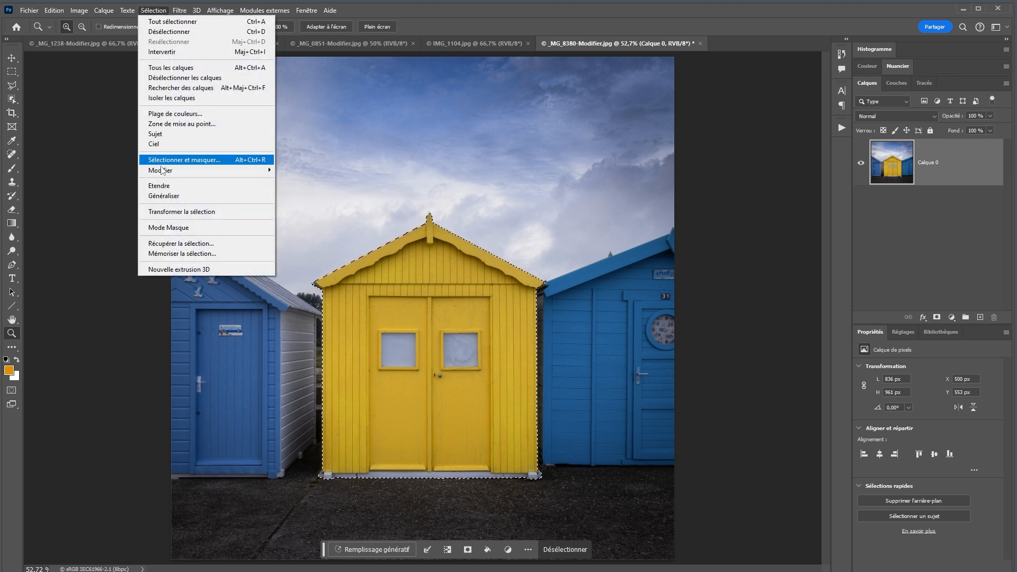
{"action": "mouse_move", "coordinate": [165, 174]}
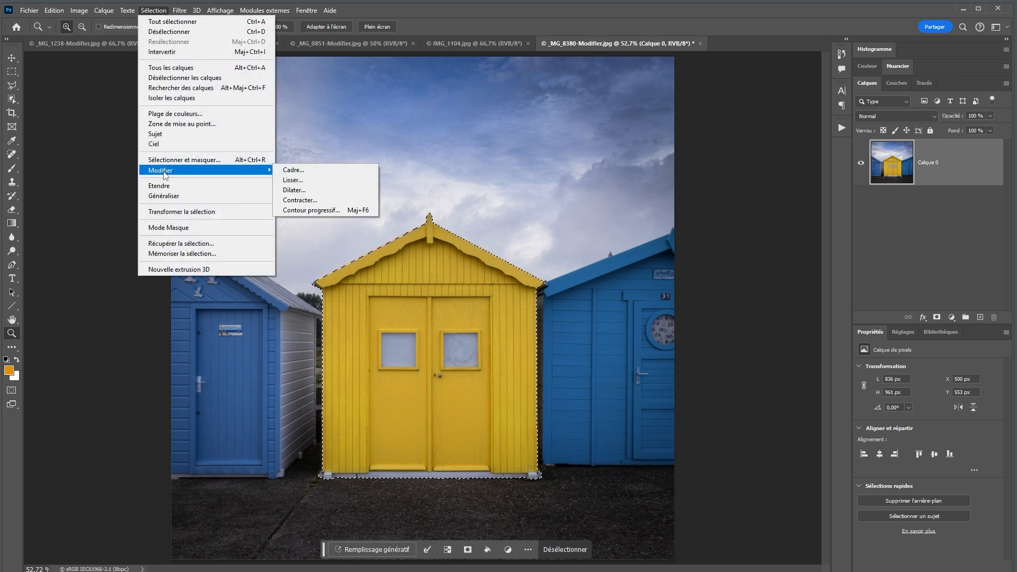
{"action": "left_click", "coordinate": [320, 210]}
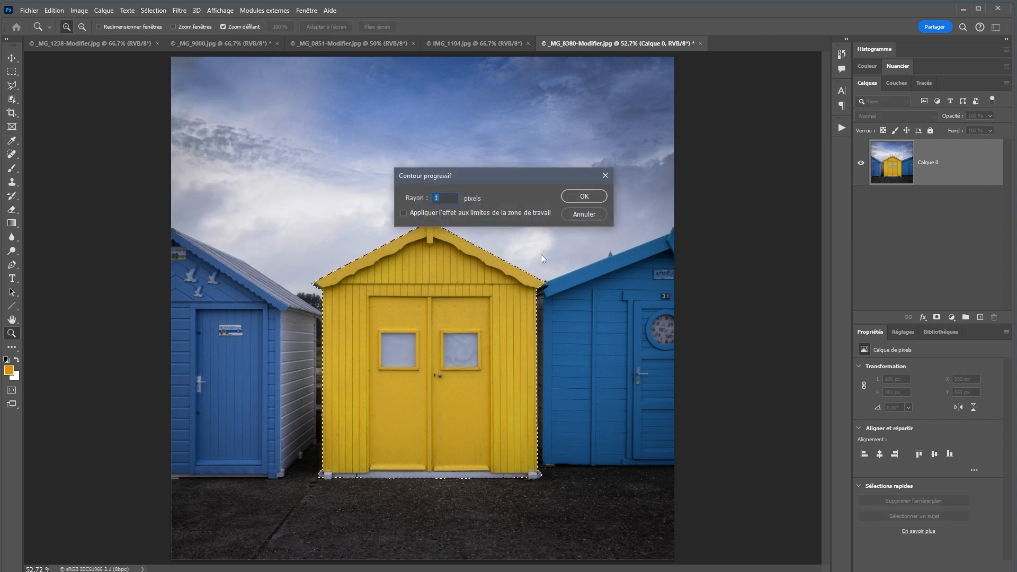
{"action": "type", "text": "25"}
{"action": "key", "text": "Return"}
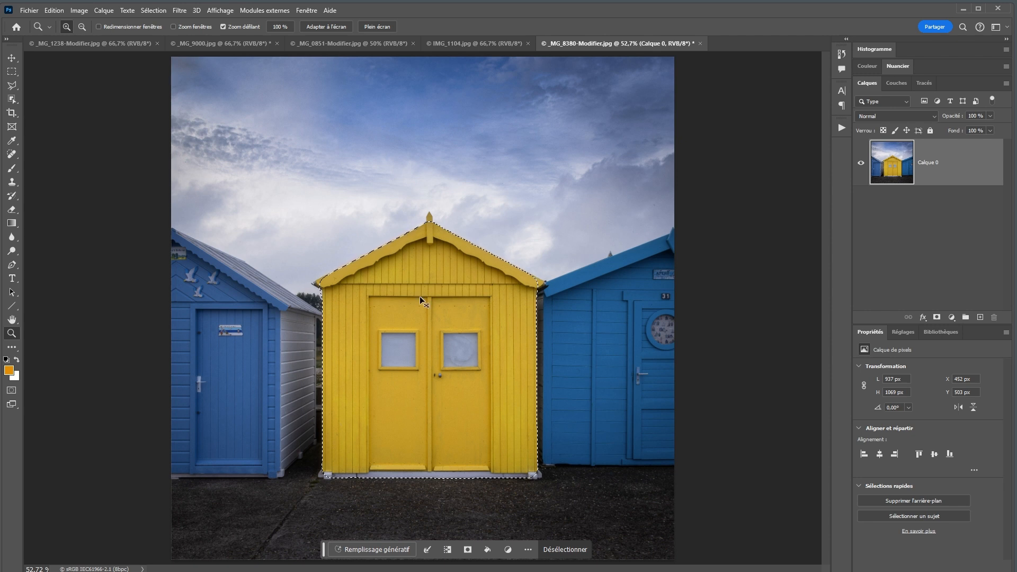
{"action": "key", "text": "ctrl+shift+i"}
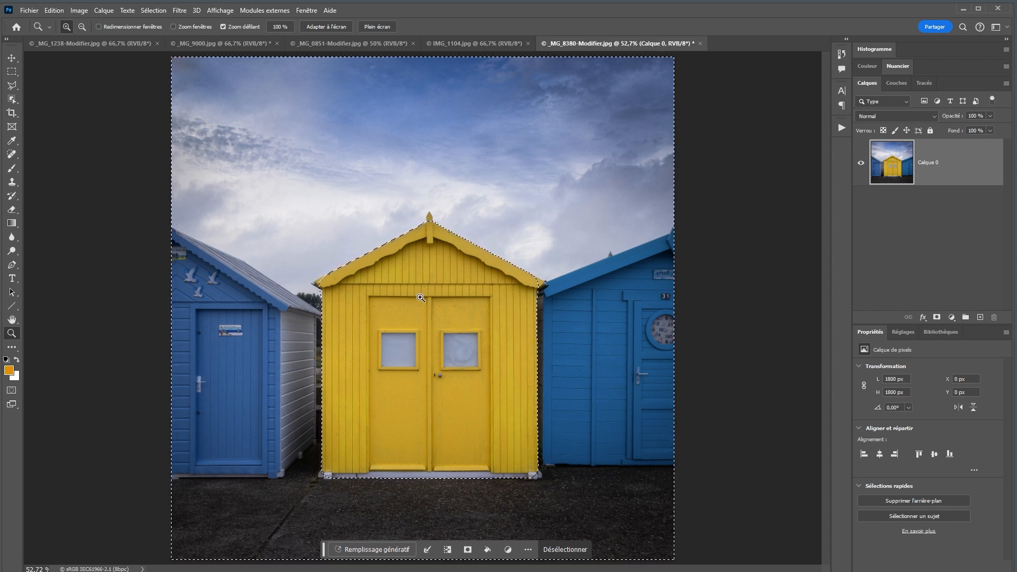
Try deleting the hut's surroundings with the feathered selection, deselect to check the edge, and undo both actions
{"action": "key", "text": "Delete"}
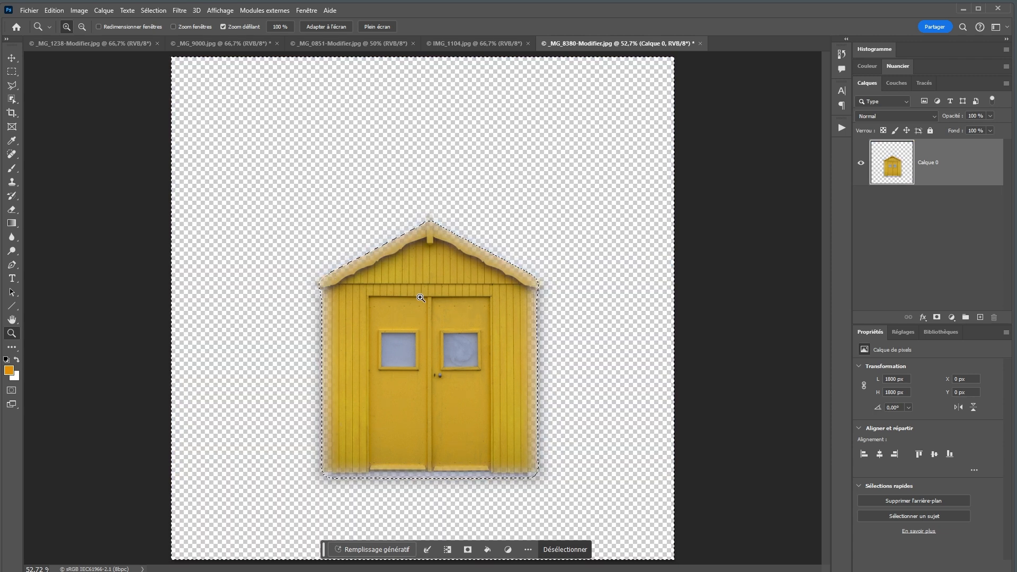
{"action": "key", "text": "ctrl+d"}
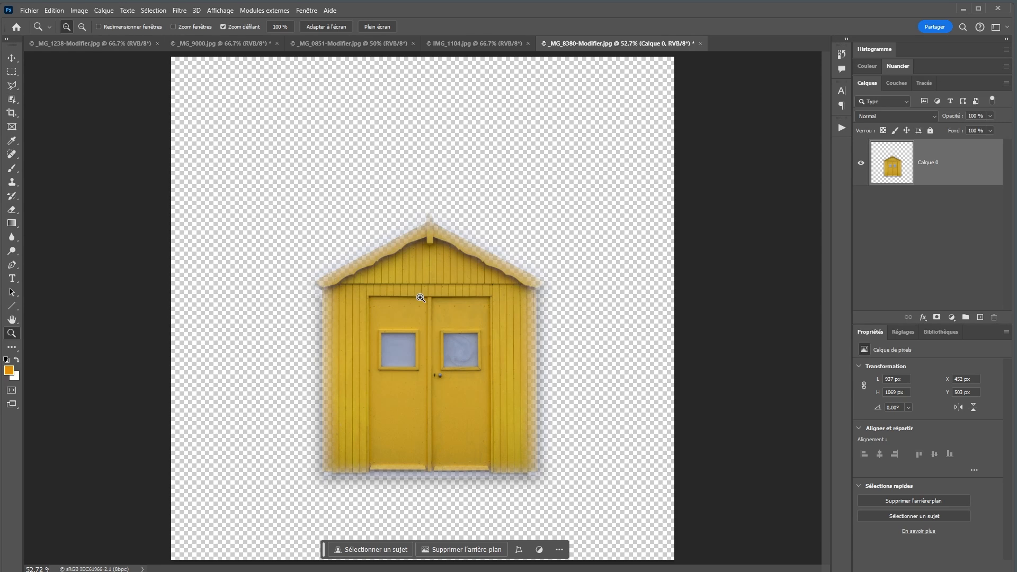
{"action": "key", "text": "ctrl+z"}
{"action": "key", "text": "ctrl+z"}
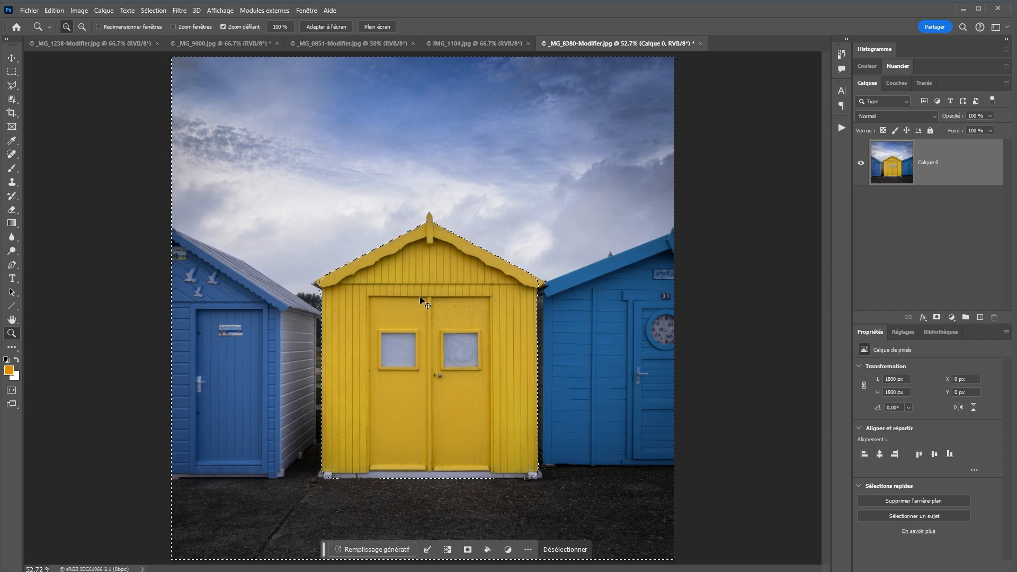
Undo the selection inversion and save the yellow hut's selection as a new channel named "cabine"
{"action": "key", "text": "ctrl+z"}
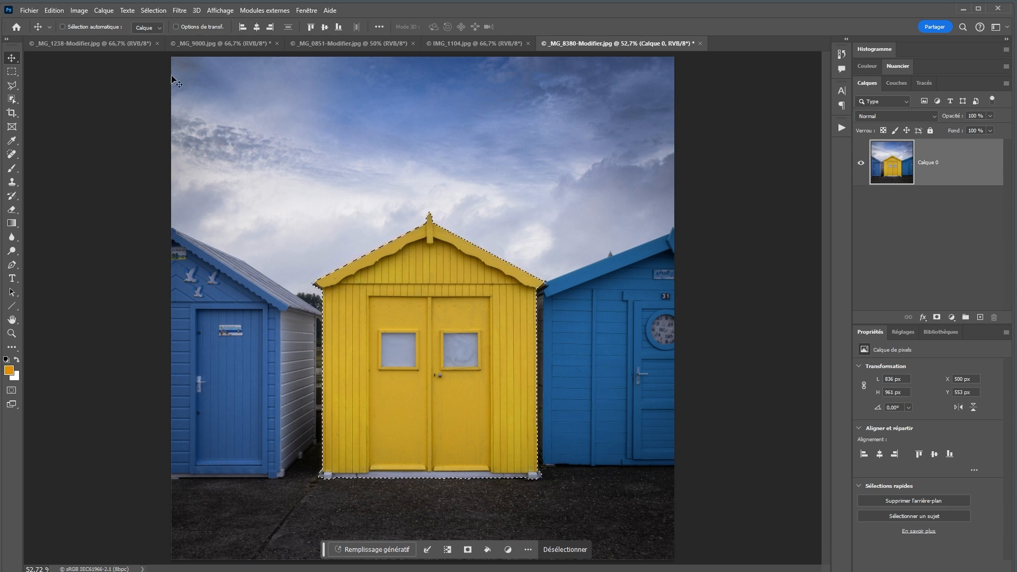
{"action": "left_click", "coordinate": [151, 11]}
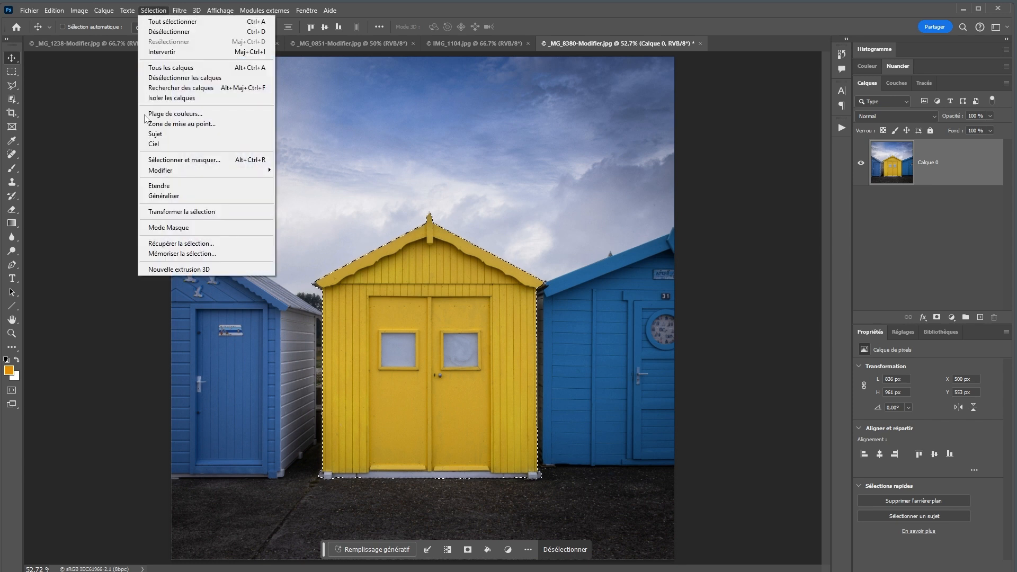
{"action": "left_click", "coordinate": [163, 254]}
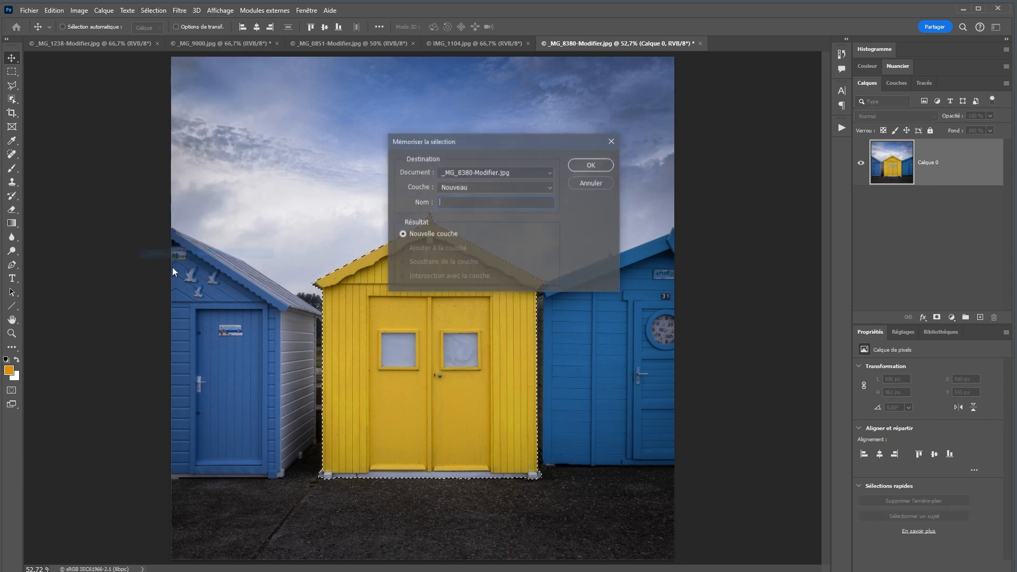
{"action": "type", "text": "cabine"}
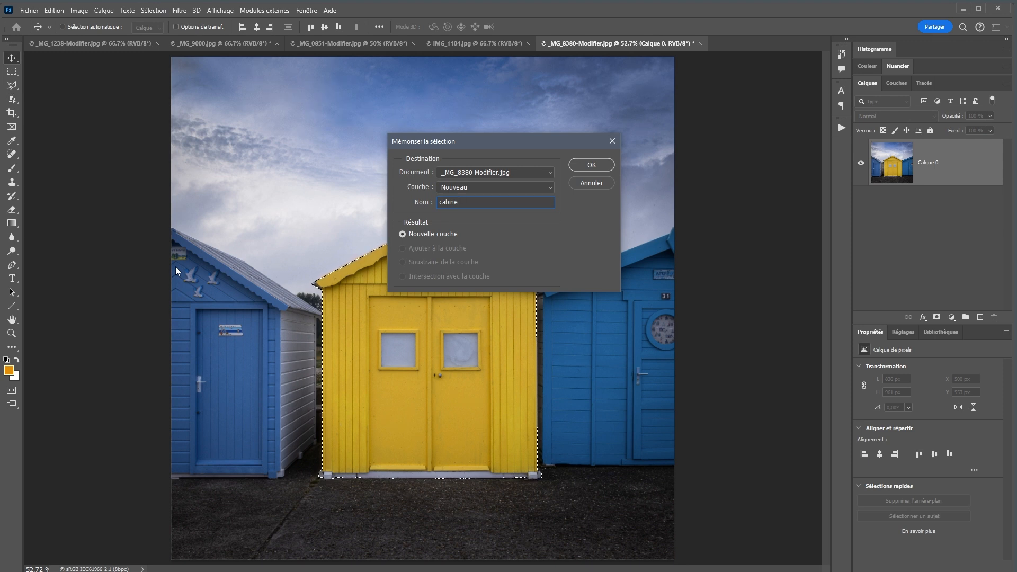
{"action": "key", "text": "Return"}
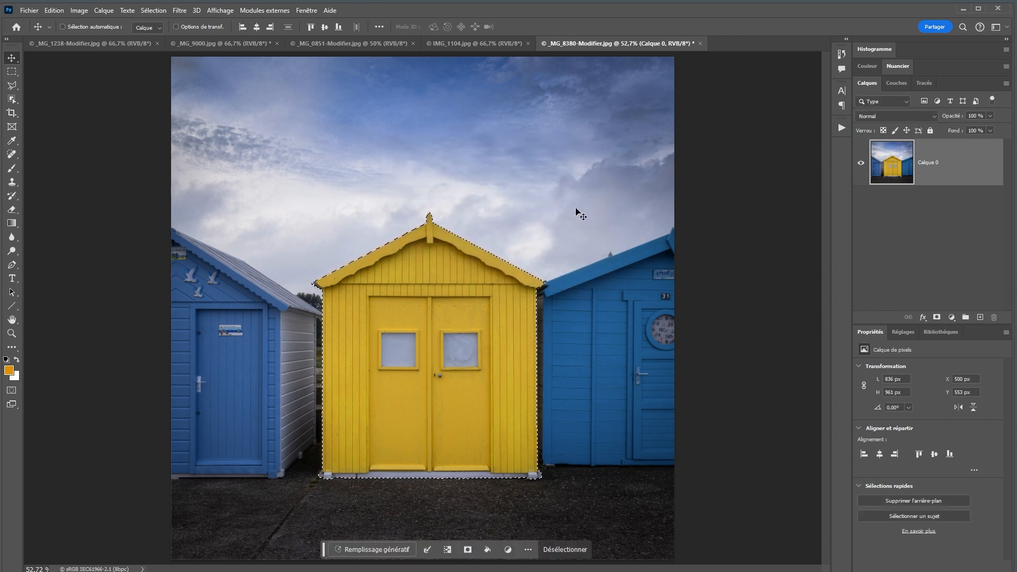
View the saved "cabine" channel among the document's channels and return to the RGB composite
{"action": "left_click", "coordinate": [895, 83]}
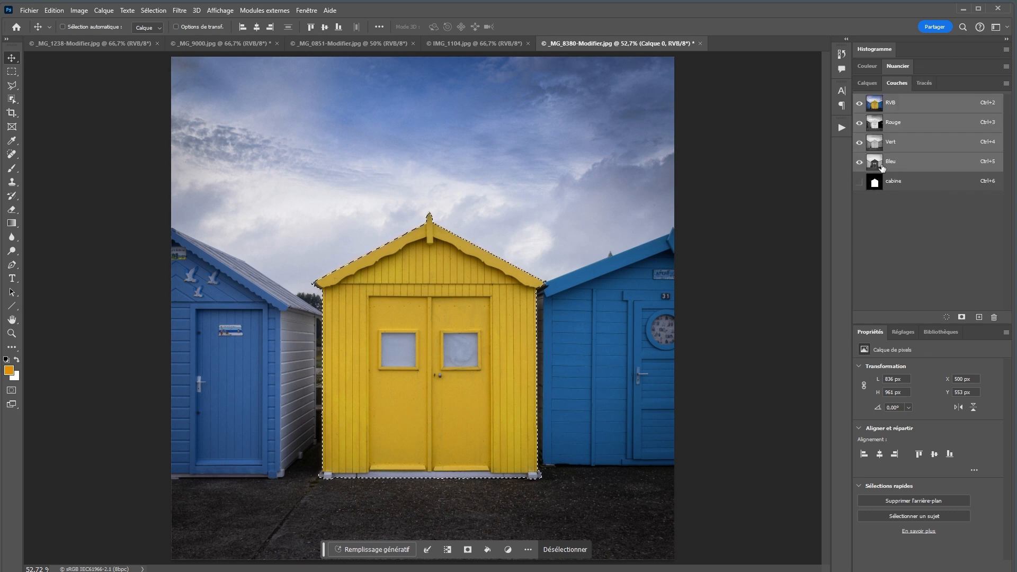
{"action": "left_click", "coordinate": [917, 186]}
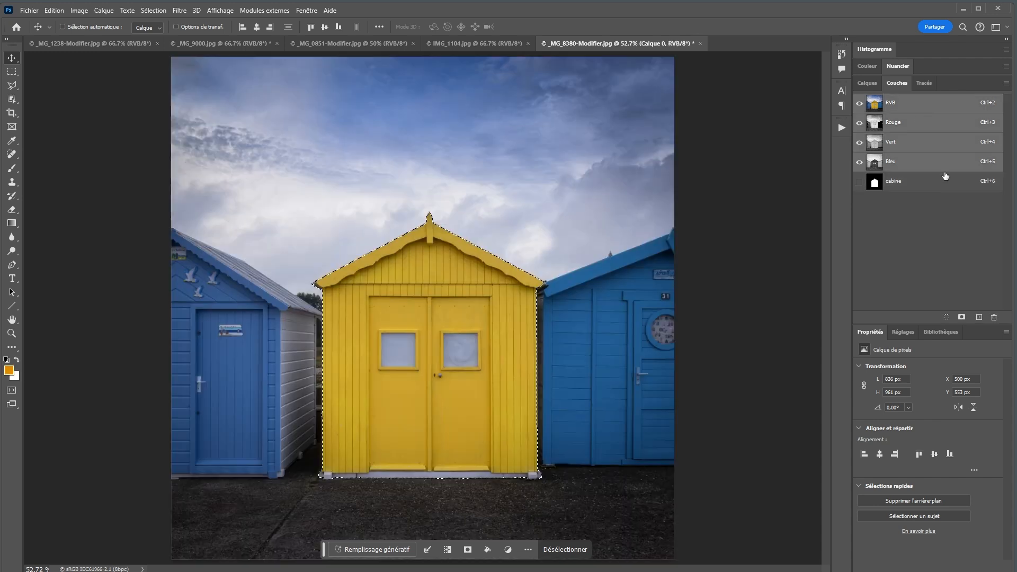
{"action": "left_click", "coordinate": [911, 106]}
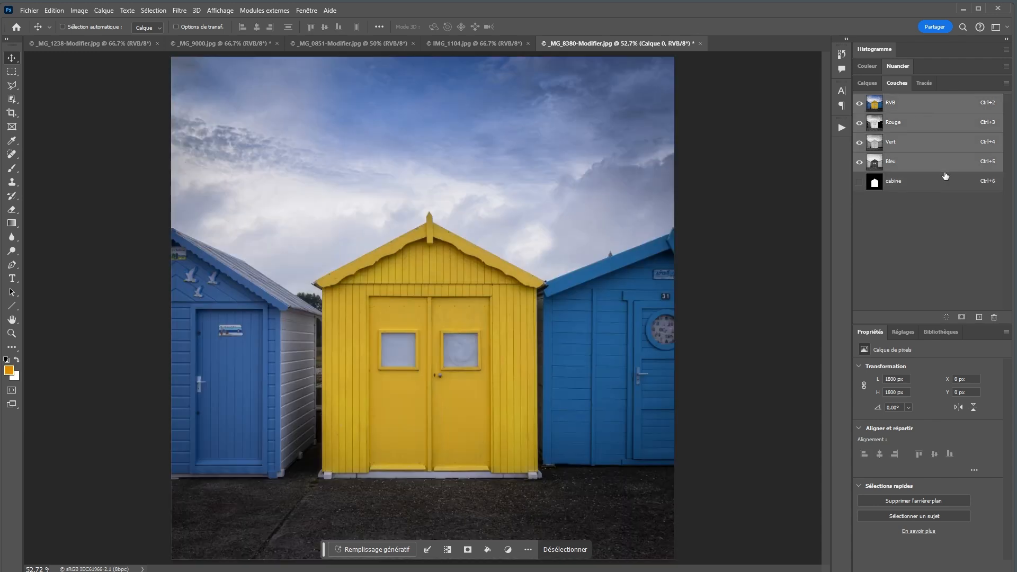
Deselect the hut and load the saved "cabine" channel as a new selection
{"action": "key", "text": "ctrl+d"}
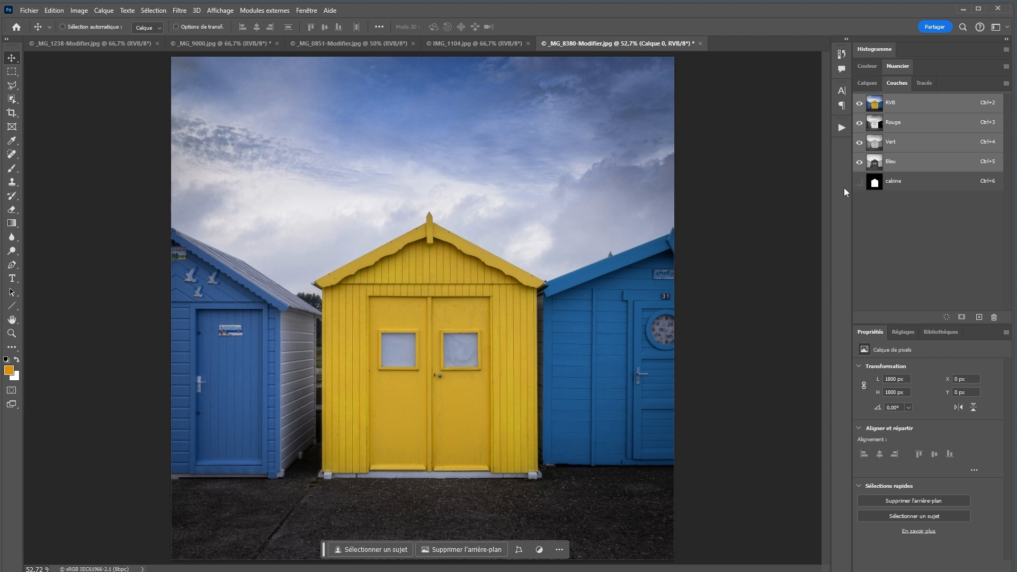
{"action": "left_click", "coordinate": [154, 11]}
{"action": "left_click", "coordinate": [179, 243]}
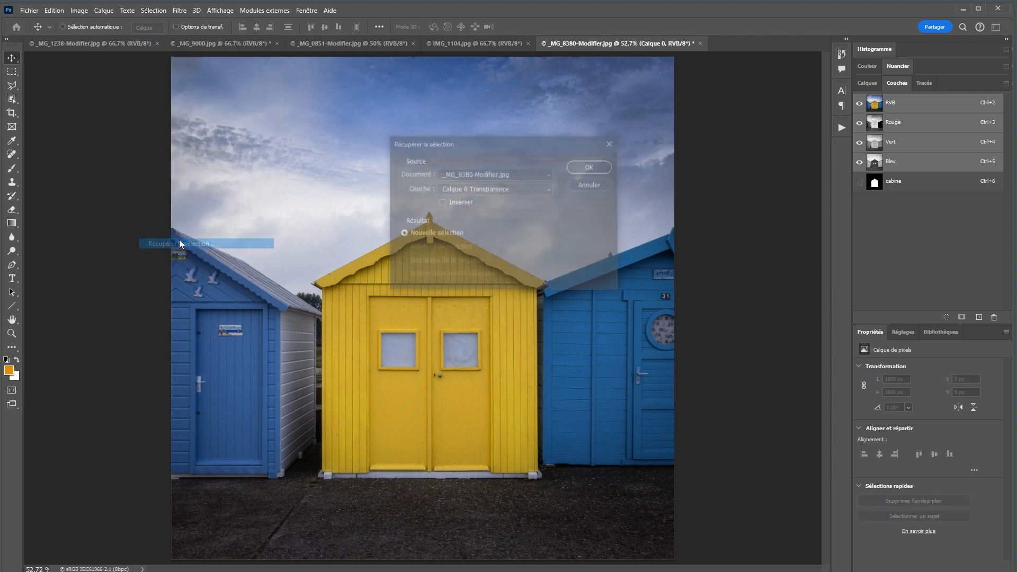
{"action": "left_click", "coordinate": [543, 189]}
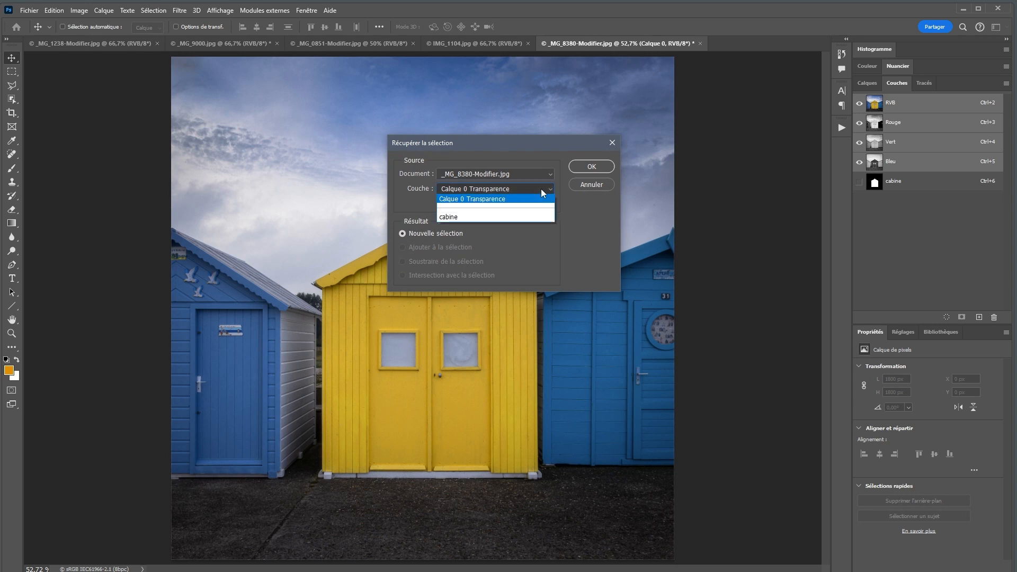
{"action": "left_click", "coordinate": [451, 218]}
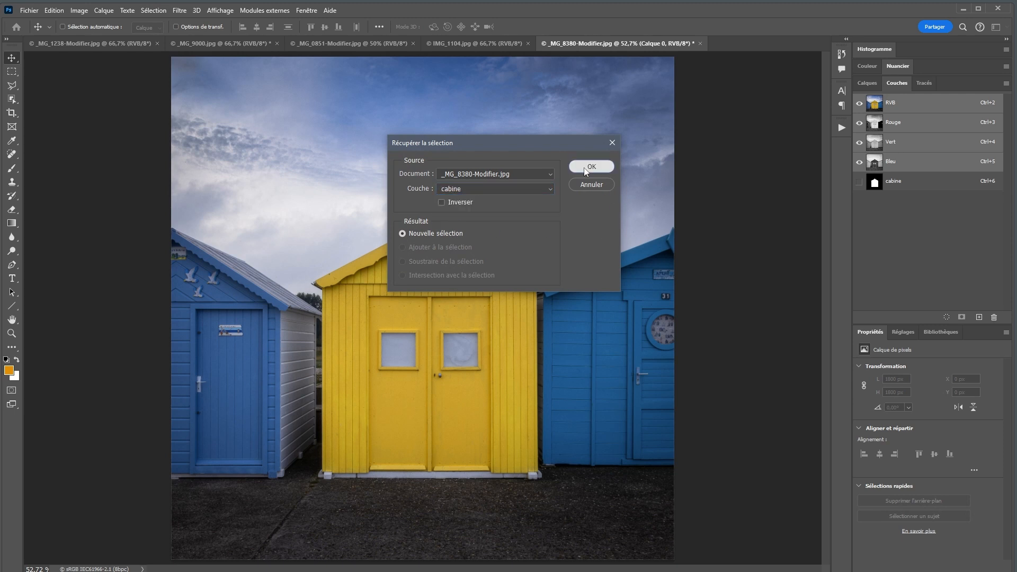
{"action": "left_click", "coordinate": [587, 168]}
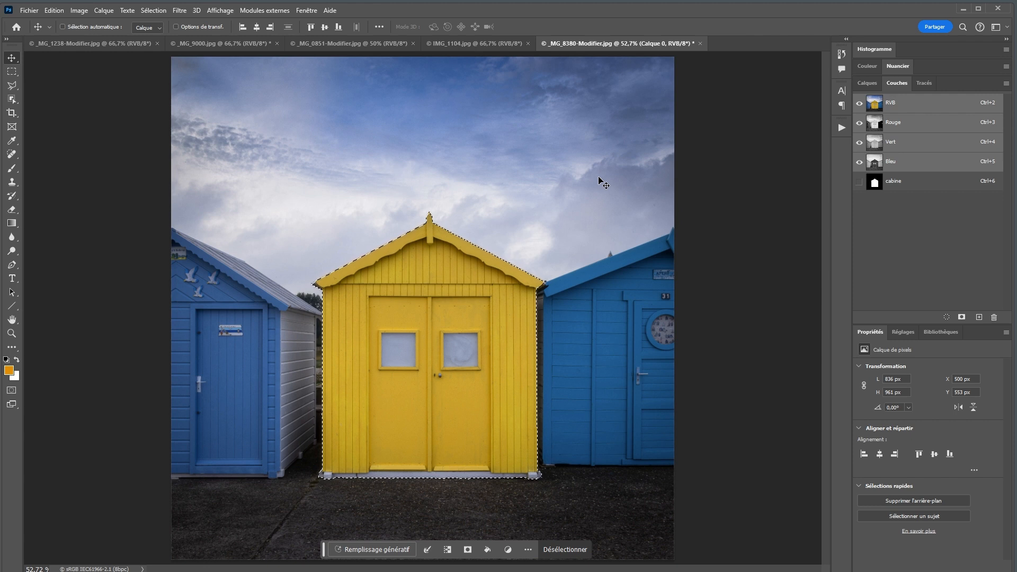
Try brightening the selected yellow hut with a Levels midtone value of 1.60 and cancel the adjustment
{"action": "key", "text": "ctrl+d"}
{"action": "key", "text": "ctrl+l"}
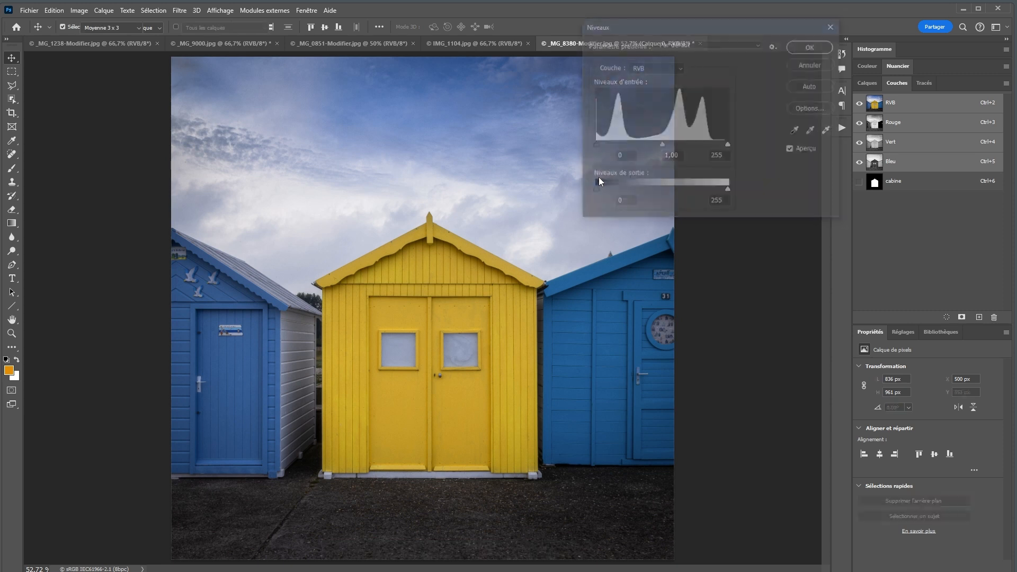
{"action": "left_click_drag", "start_coordinate": [661, 145], "coordinate": [639, 145]}
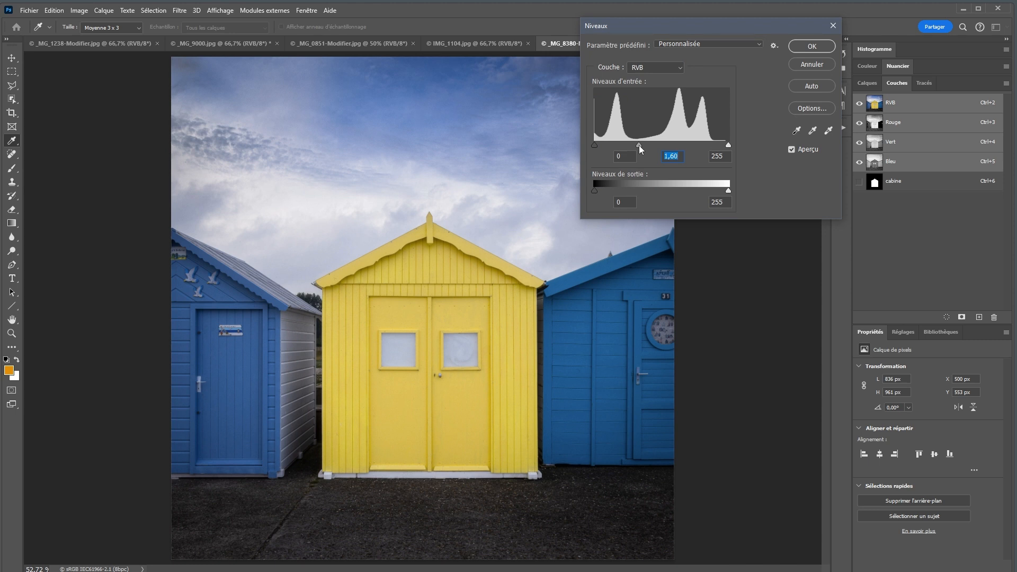
{"action": "key", "text": "Escape"}
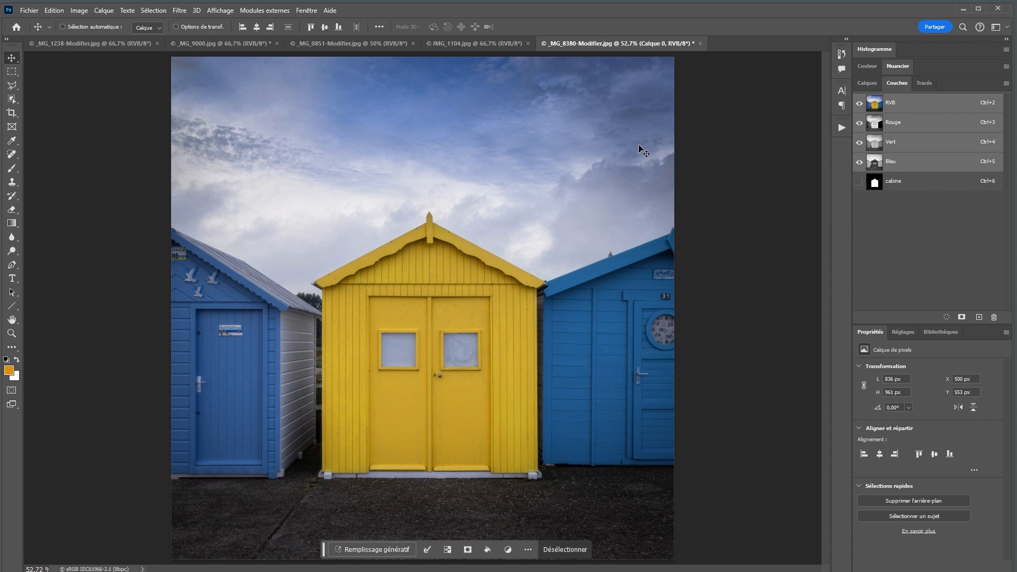
{"action": "key", "text": "ctrl"}
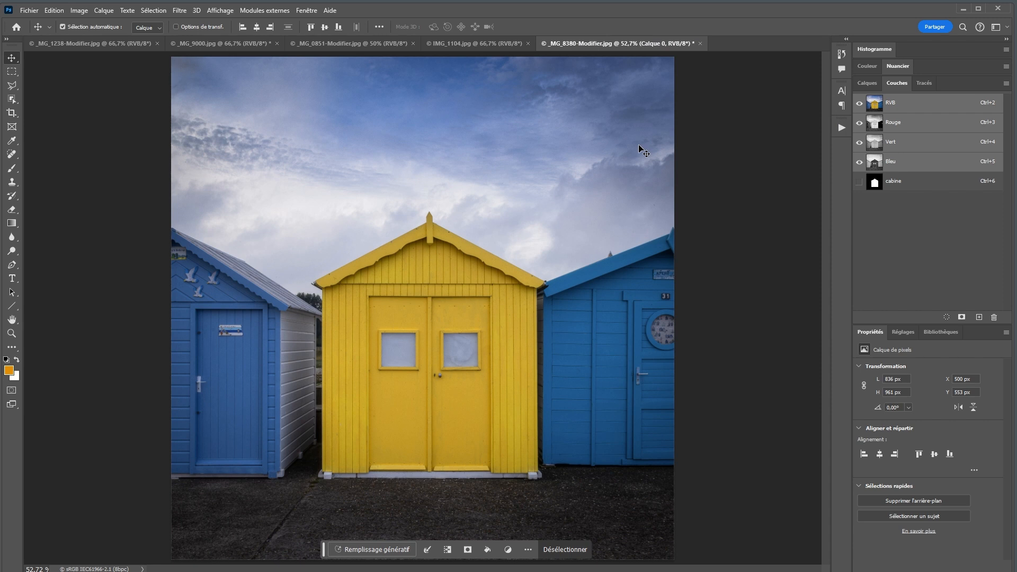